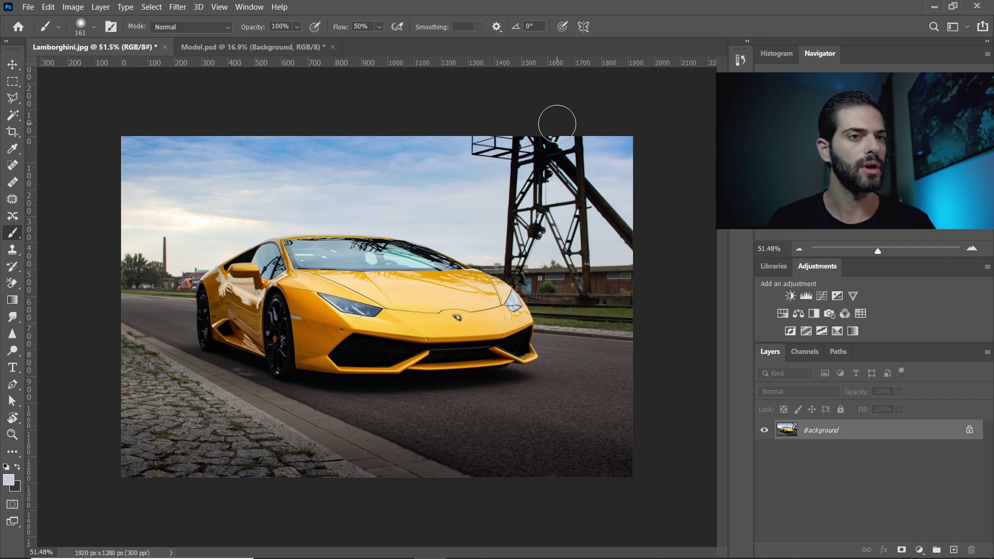
Add a Hue/Saturation 1 adjustment layer above the Background, with Hue, Saturation and Lightness at 0
{"action": "left_click", "coordinate": [101, 7]}
{"action": "mouse_move", "coordinate": [138, 168]}
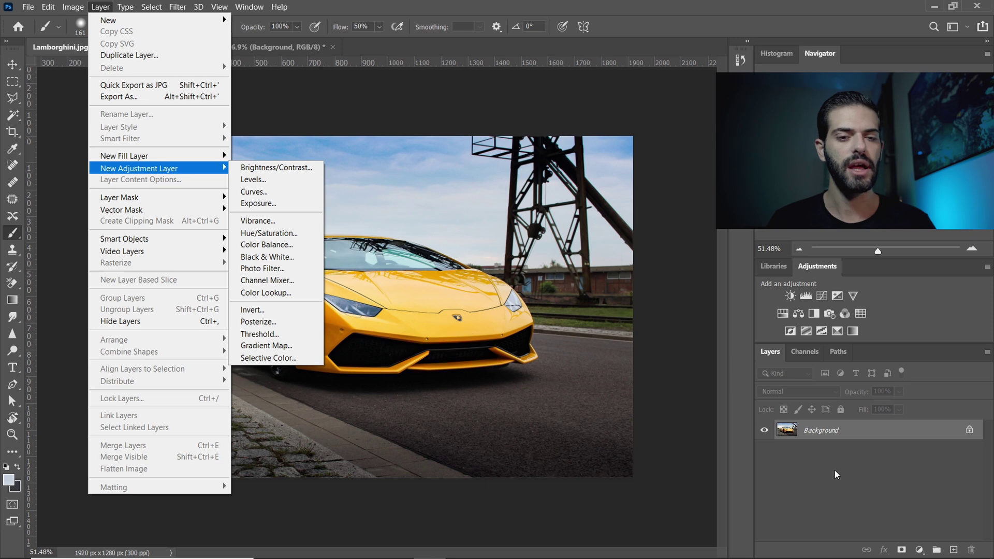
{"action": "left_click", "coordinate": [919, 551]}
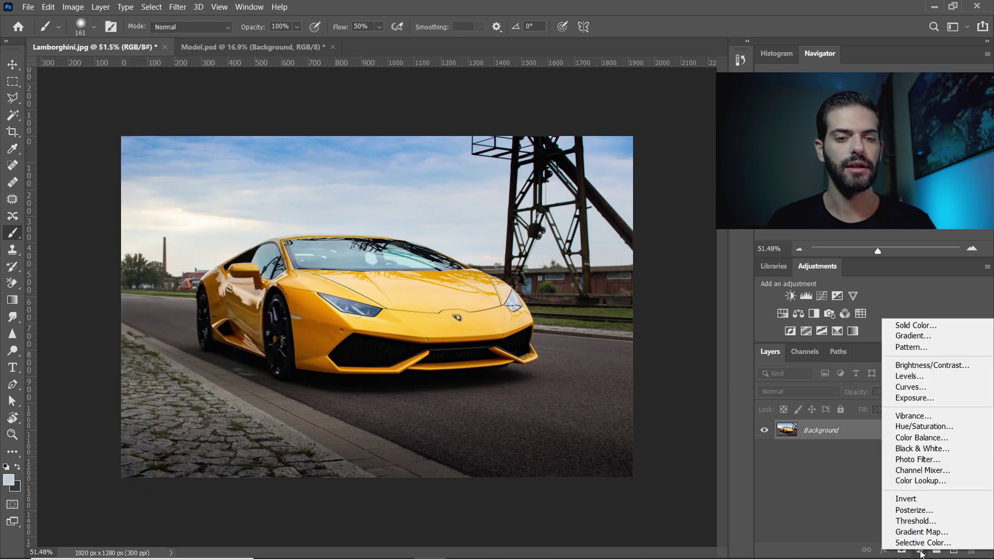
{"action": "left_click", "coordinate": [920, 426]}
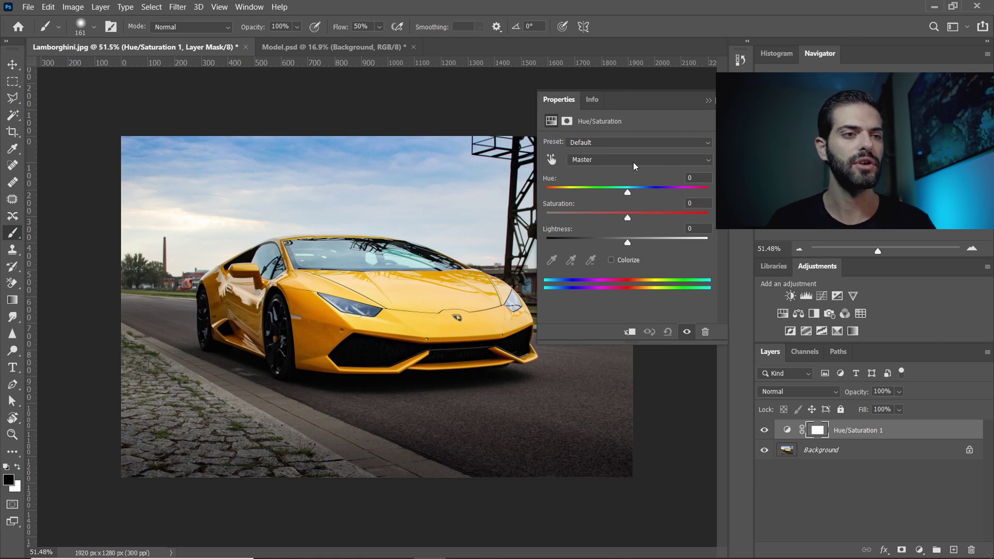
{"action": "left_click", "coordinate": [598, 161]}
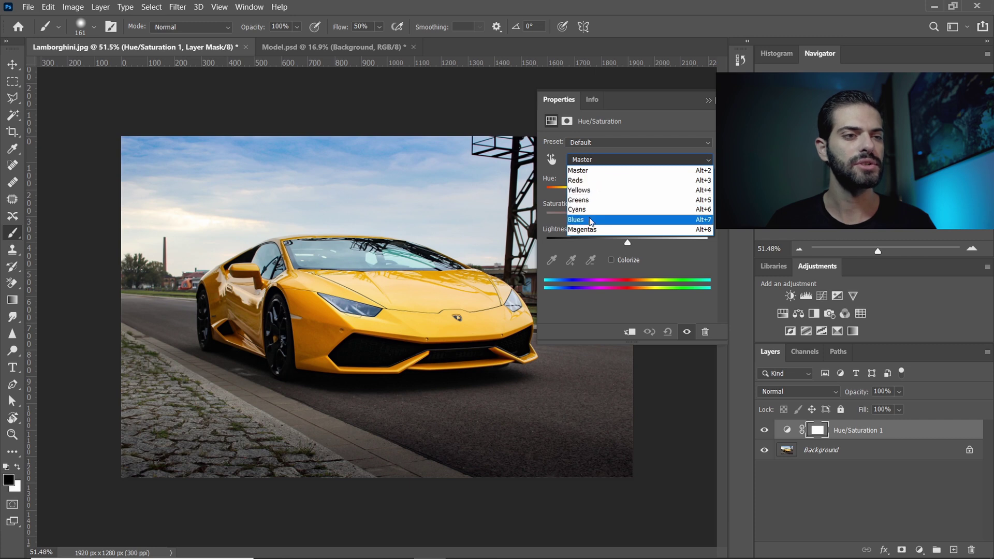
{"action": "left_click", "coordinate": [600, 164]}
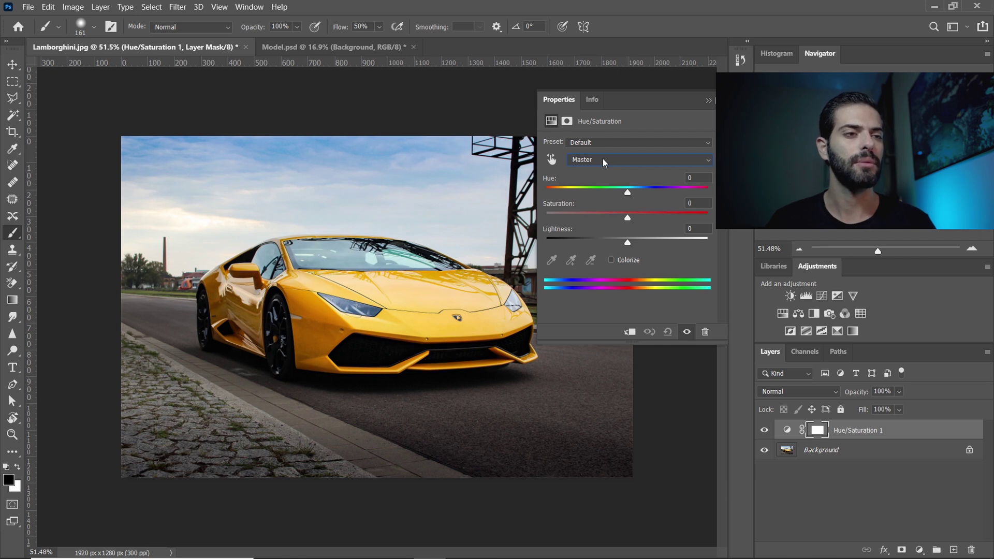
{"action": "left_click", "coordinate": [551, 160]}
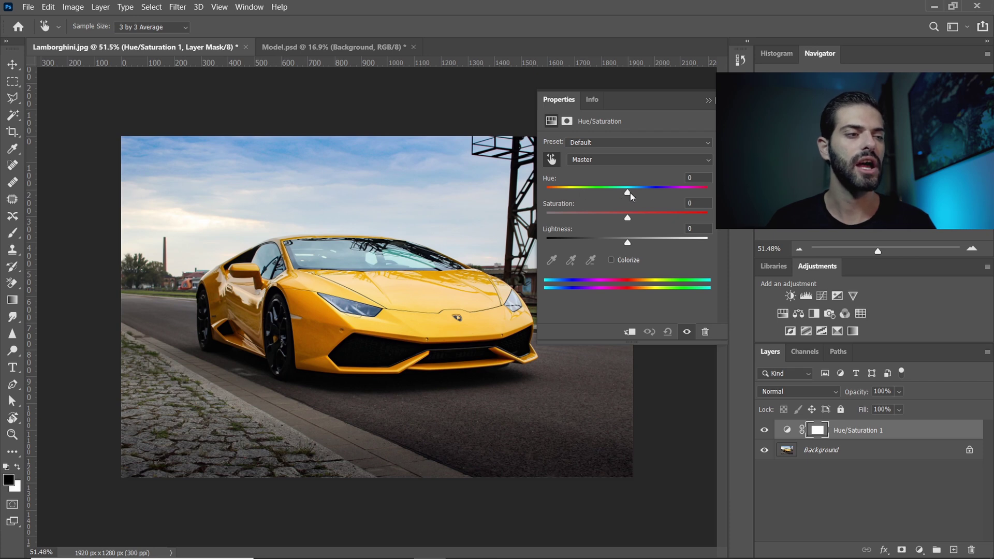
{"action": "mouse_move", "coordinate": [627, 195]}
{"action": "left_mouse_down"}
{"action": "mouse_move", "coordinate": [686, 193]}
{"action": "mouse_move", "coordinate": [627, 192]}
{"action": "mouse_move", "coordinate": [560, 217]}
{"action": "mouse_move", "coordinate": [684, 228]}
{"action": "mouse_move", "coordinate": [635, 236]}
{"action": "left_mouse_up"}
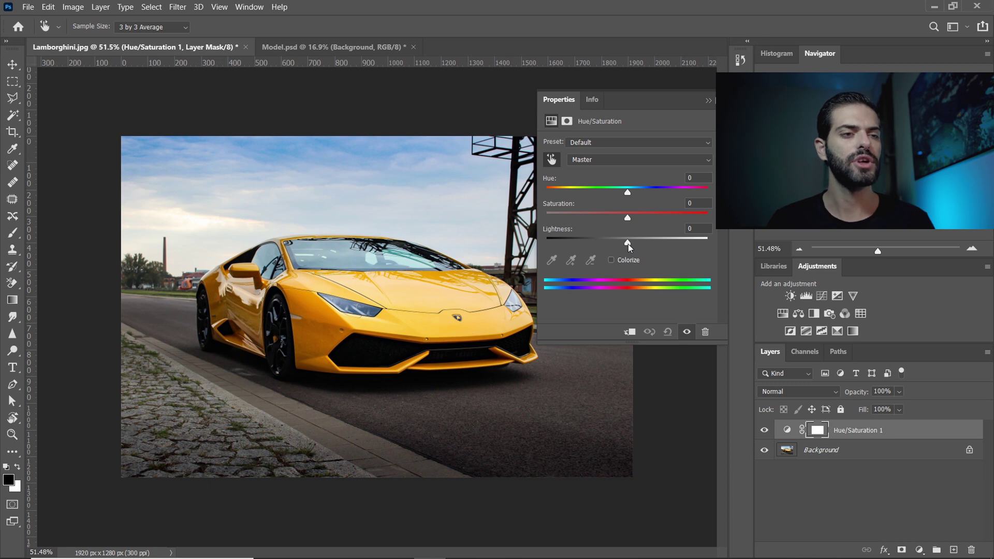
{"action": "mouse_move", "coordinate": [628, 243]}
{"action": "left_mouse_down"}
{"action": "mouse_move", "coordinate": [707, 242]}
{"action": "mouse_move", "coordinate": [627, 242]}
{"action": "left_mouse_up"}
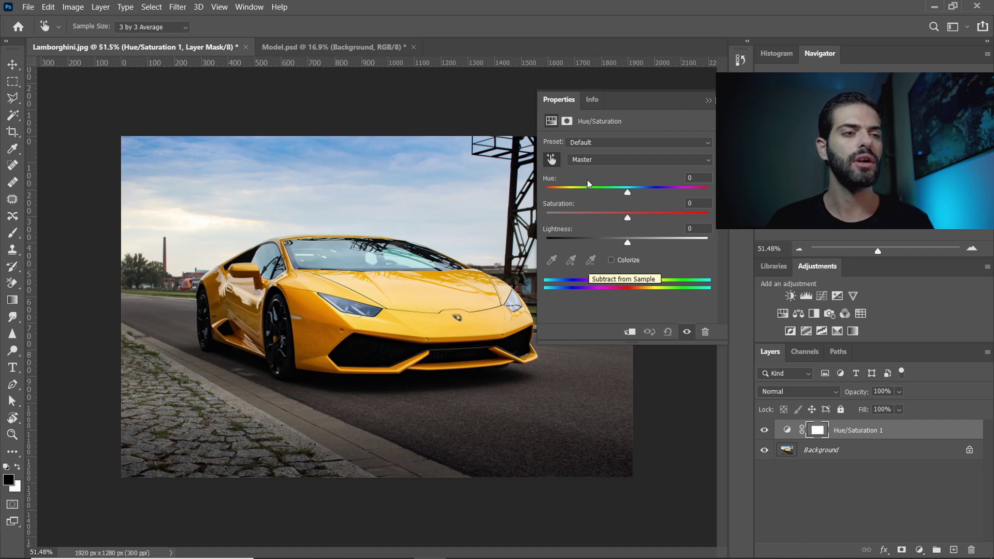
Sample the car's yellow paint to target the Yellows range (15°/45° to 75°\105°), then choose Add to Sample
{"action": "left_click", "coordinate": [550, 156]}
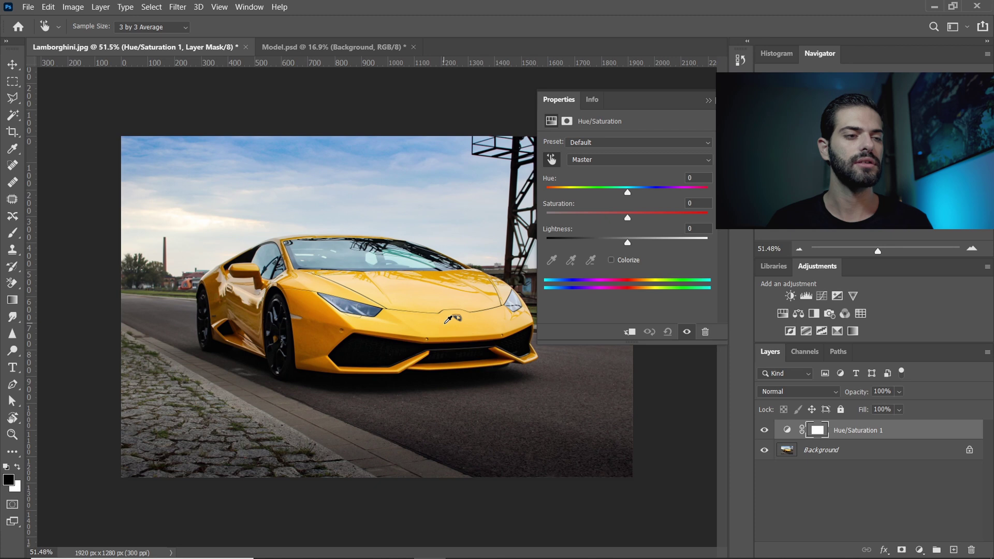
{"action": "left_click", "coordinate": [446, 322]}
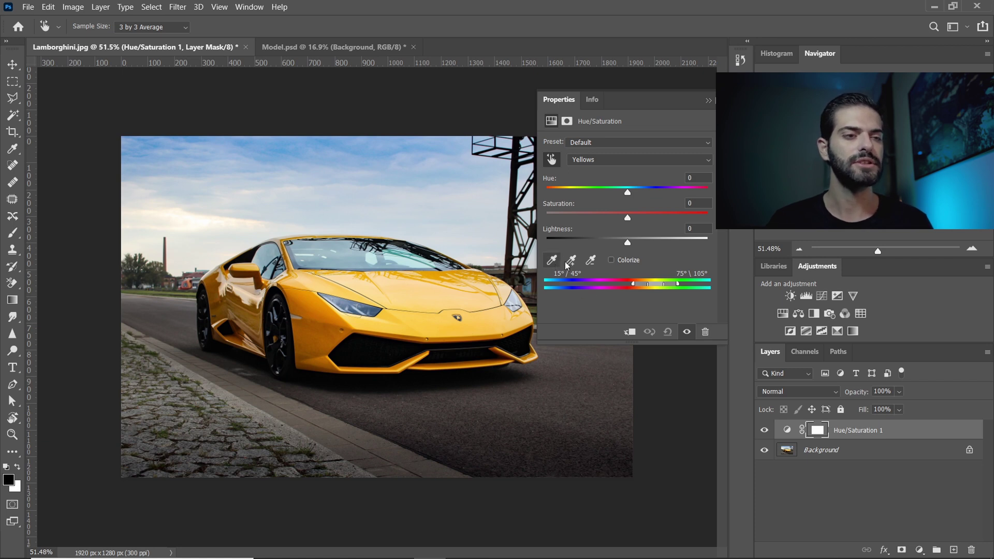
{"action": "left_click", "coordinate": [570, 262]}
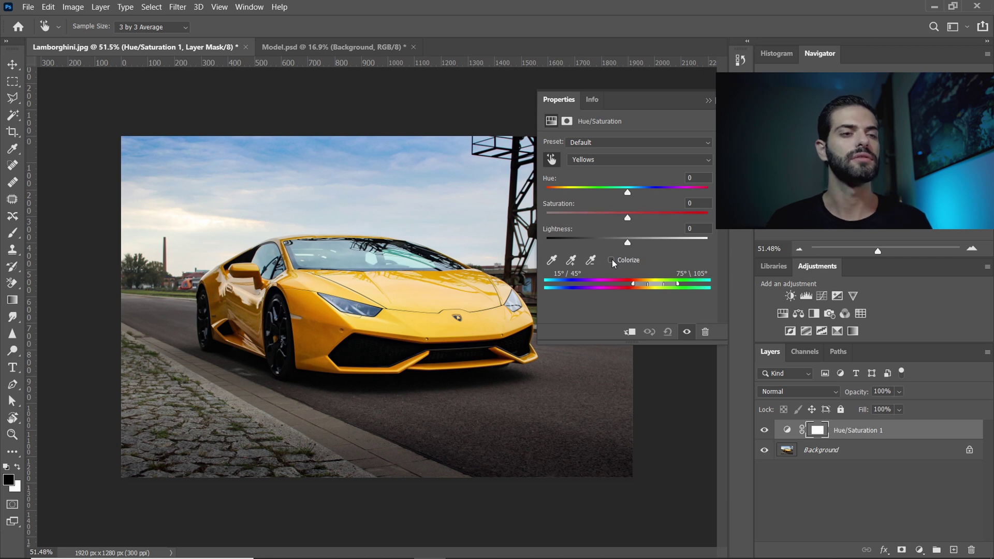
{"action": "left_click", "coordinate": [611, 259]}
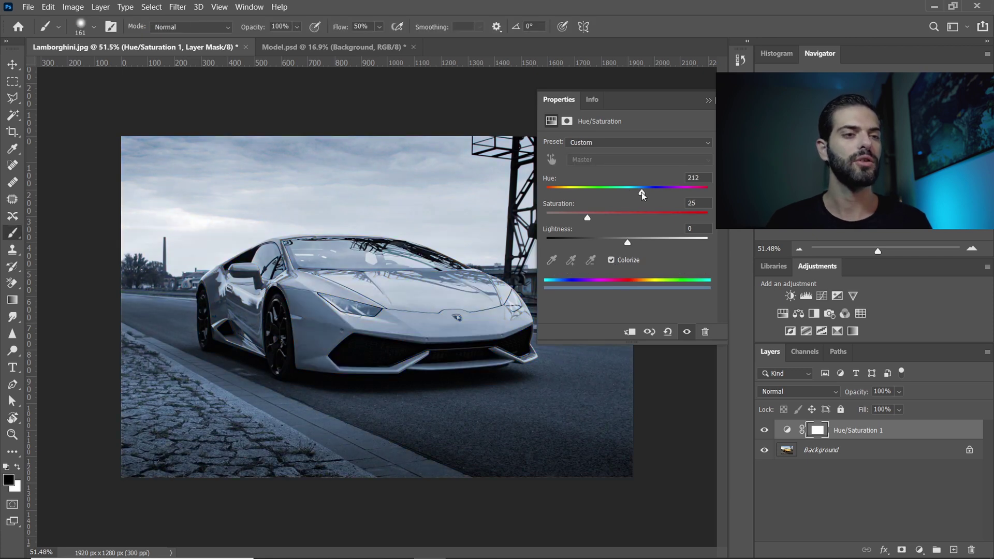
{"action": "left_click_drag", "start_coordinate": [641, 193], "coordinate": [547, 207]}
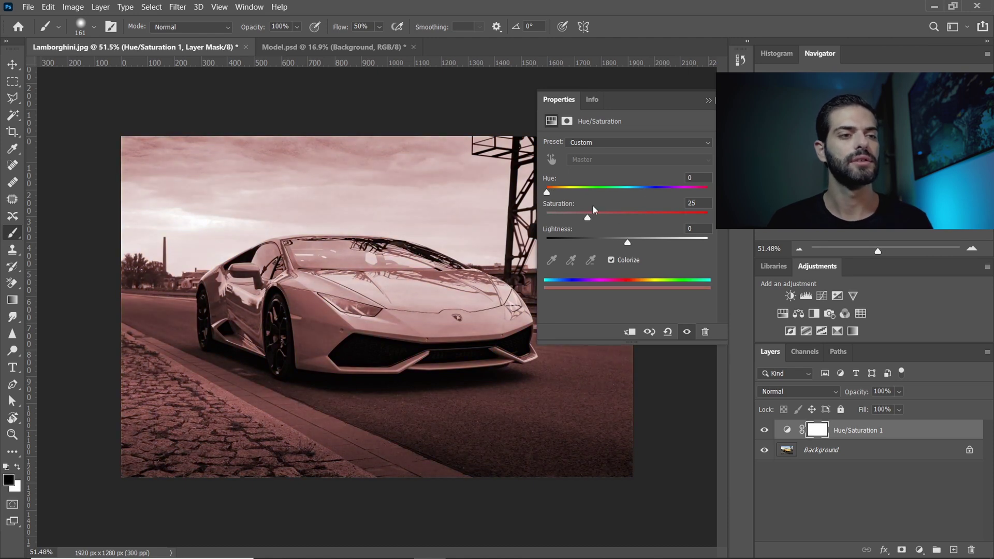
{"action": "mouse_move", "coordinate": [549, 195]}
{"action": "left_mouse_down"}
{"action": "mouse_move", "coordinate": [643, 193]}
{"action": "mouse_move", "coordinate": [631, 192]}
{"action": "left_mouse_up"}
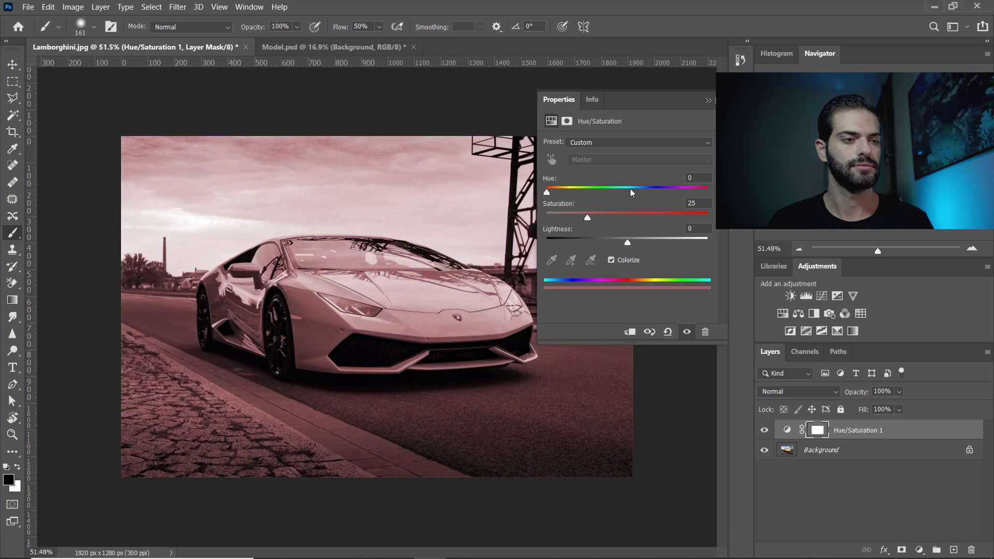
{"action": "left_click", "coordinate": [610, 260]}
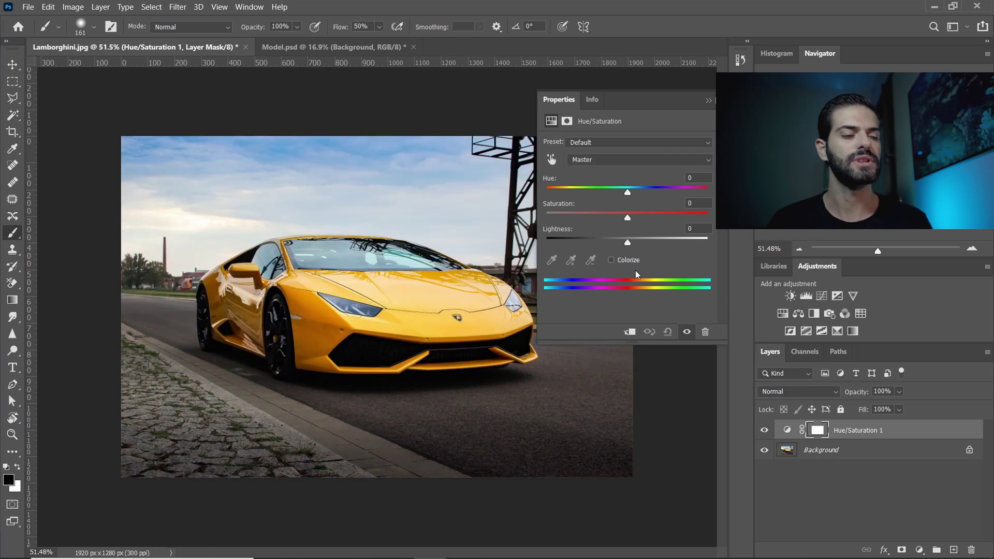
{"action": "left_click", "coordinate": [551, 159]}
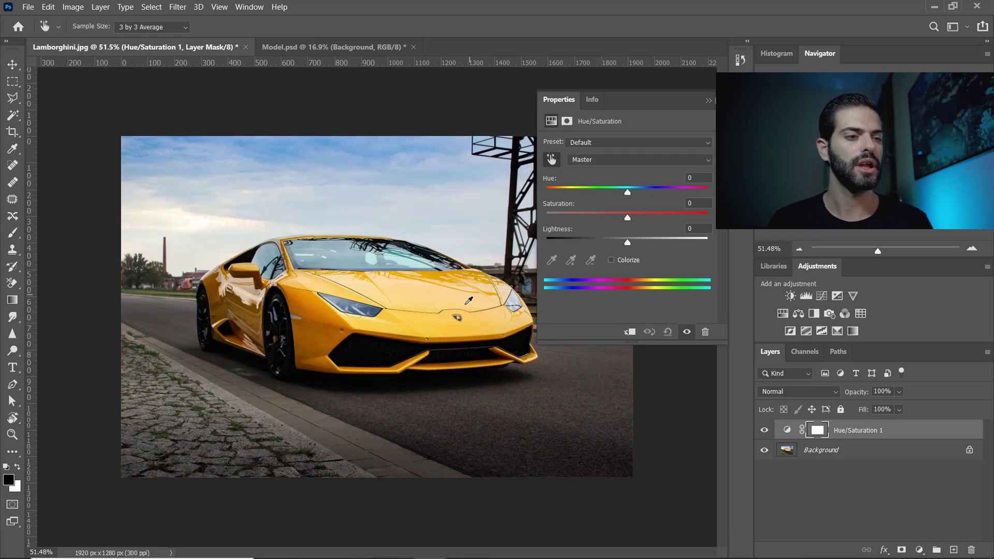
Shift the Yellows hue to -90 so the Lamborghini turns hot pink, then close the settings
{"action": "left_click", "coordinate": [443, 318]}
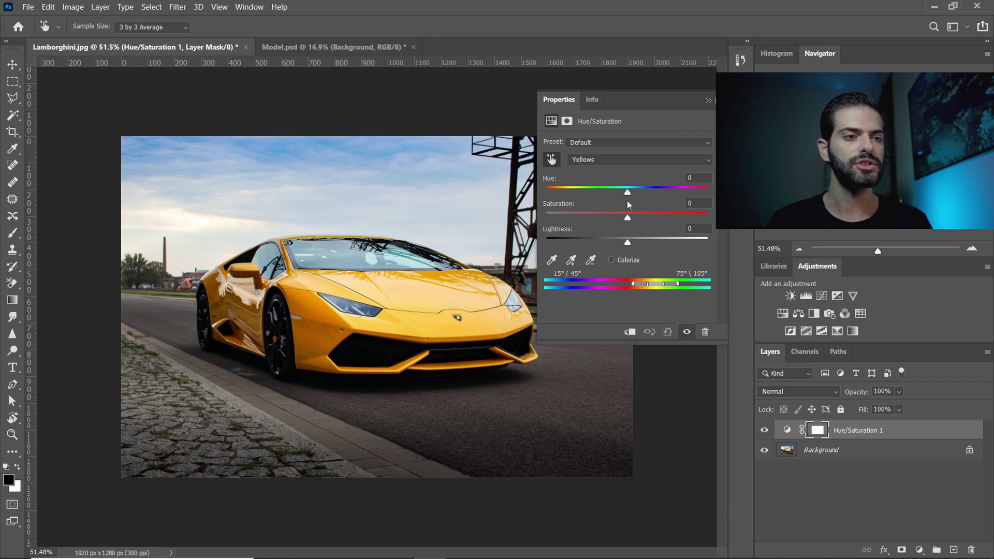
{"action": "mouse_move", "coordinate": [627, 194]}
{"action": "left_mouse_down"}
{"action": "mouse_move", "coordinate": [591, 192]}
{"action": "mouse_move", "coordinate": [552, 210]}
{"action": "mouse_move", "coordinate": [711, 203]}
{"action": "mouse_move", "coordinate": [578, 206]}
{"action": "left_mouse_up"}
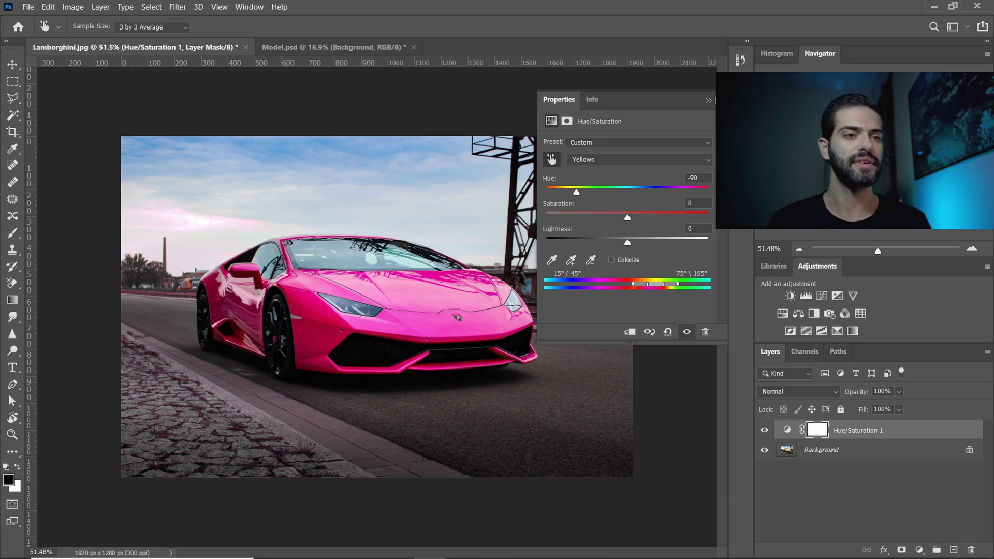
{"action": "left_click", "coordinate": [708, 101]}
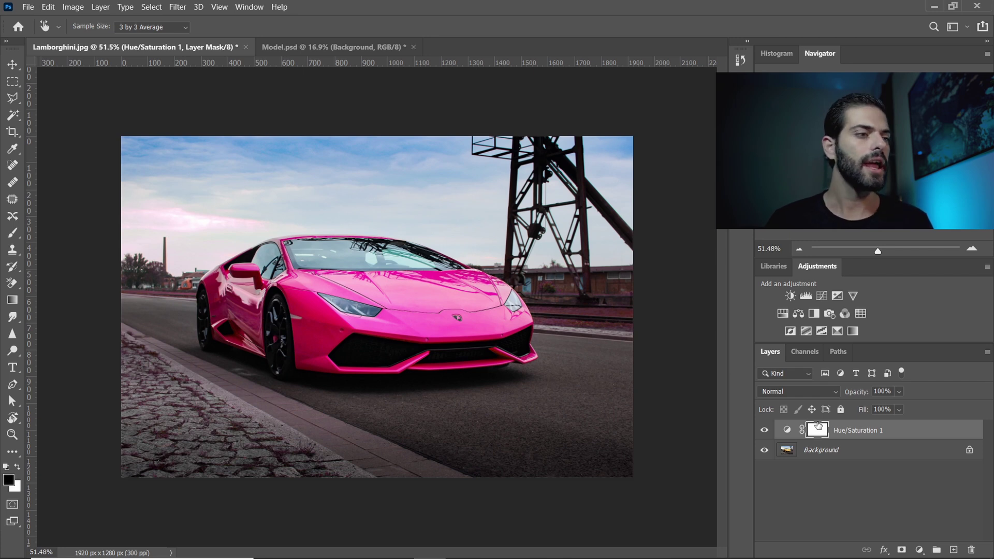
Select the Brush tool to paint on the Hue/Saturation 1 mask
{"action": "left_click", "coordinate": [12, 233]}
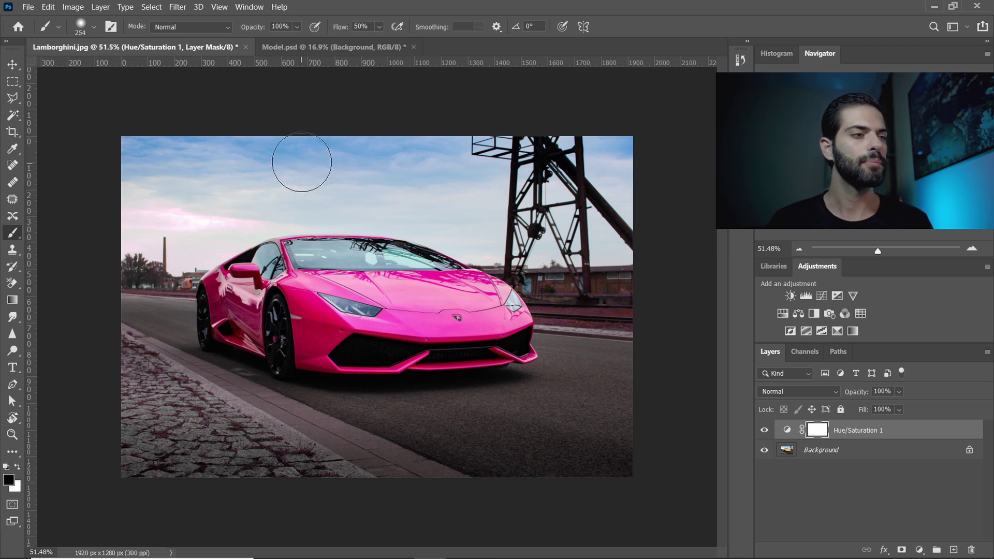
Enlarge the brush to 254 and paint black over the railway greenery and cobblestone weeds
{"action": "key", "text": "bracketright"}
{"action": "key", "text": "bracketright"}
{"action": "key", "text": "bracketright"}
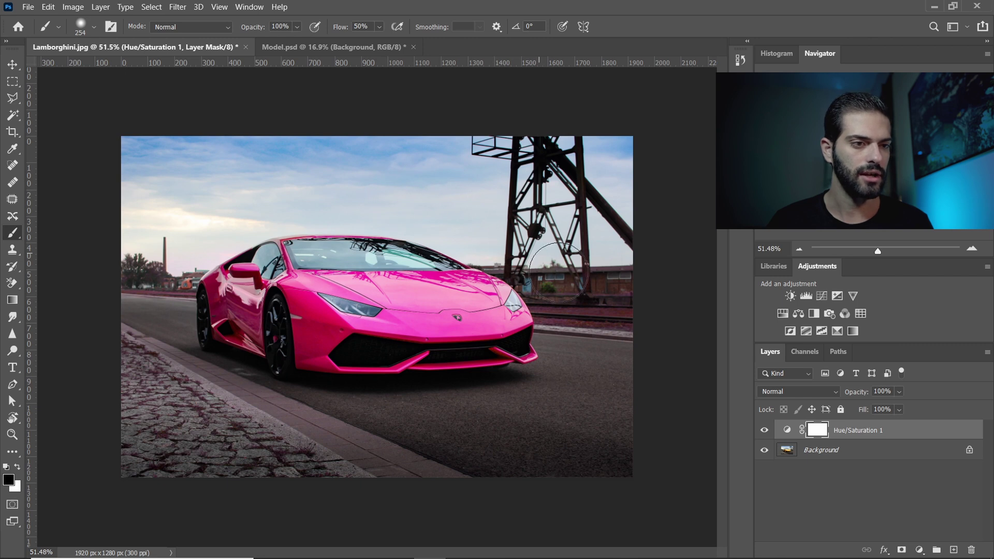
{"action": "mouse_move", "coordinate": [541, 282]}
{"action": "left_mouse_down"}
{"action": "mouse_move", "coordinate": [604, 306]}
{"action": "mouse_move", "coordinate": [572, 302]}
{"action": "left_mouse_up"}
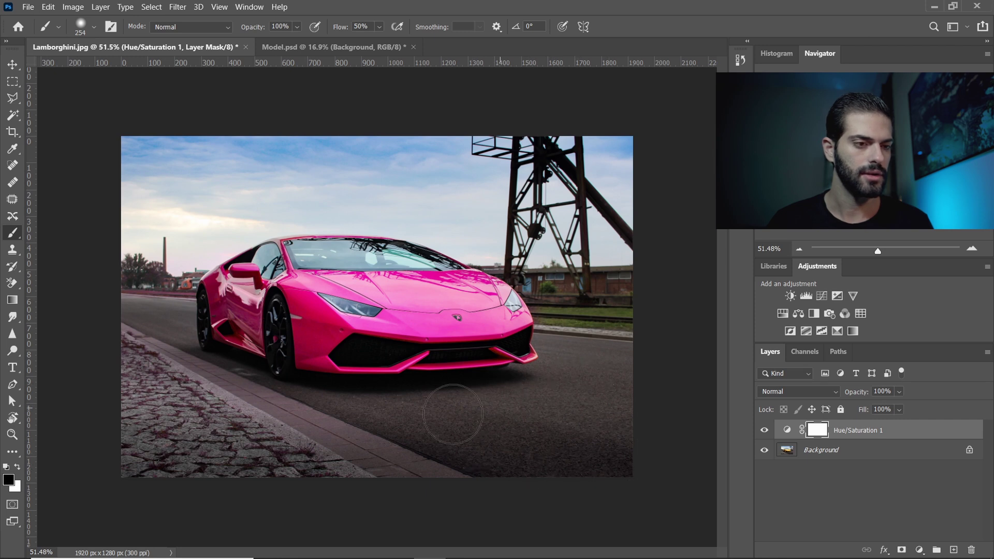
{"action": "mouse_move", "coordinate": [421, 455]}
{"action": "left_mouse_down"}
{"action": "mouse_move", "coordinate": [231, 426]}
{"action": "mouse_move", "coordinate": [291, 441]}
{"action": "mouse_move", "coordinate": [156, 278]}
{"action": "mouse_move", "coordinate": [168, 271]}
{"action": "left_mouse_up"}
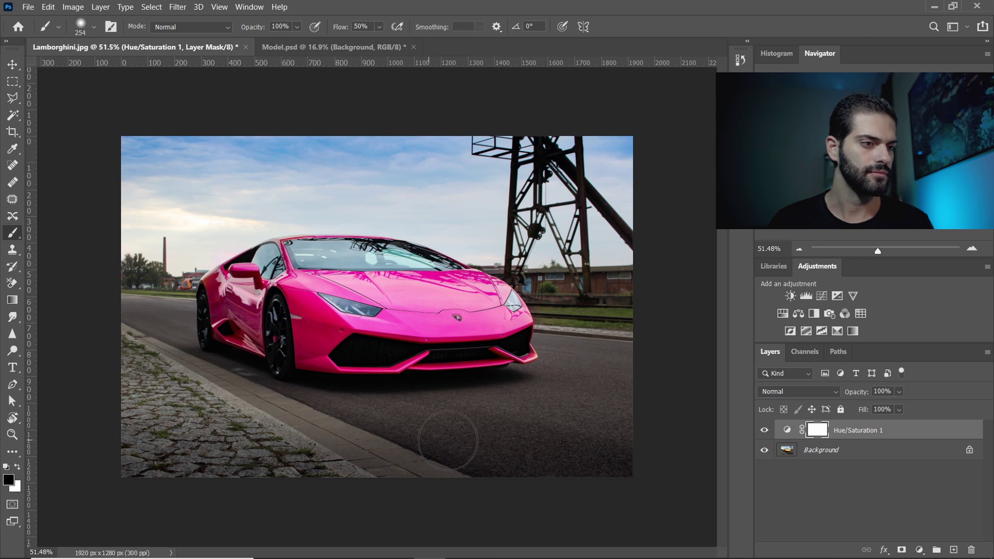
{"action": "scroll", "coordinate": [457, 317], "scroll_direction": "up", "scroll_amount": 5}
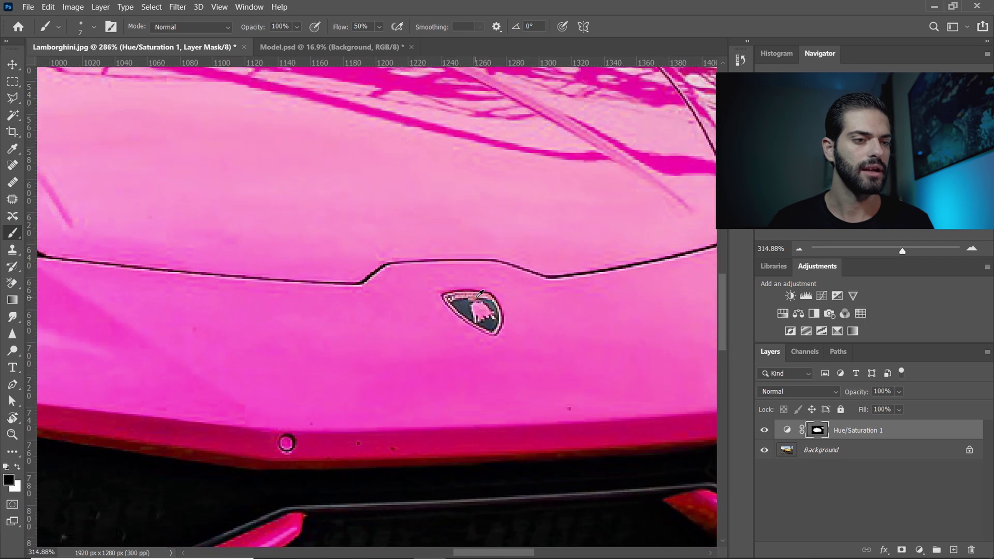
Paint black over the hood emblem with a size 7 brush to restore its gold colours
{"action": "scroll", "coordinate": [474, 309], "scroll_direction": "up", "scroll_amount": 3}
{"action": "mouse_move", "coordinate": [470, 308]}
{"action": "left_mouse_down"}
{"action": "mouse_move", "coordinate": [446, 299]}
{"action": "mouse_move", "coordinate": [494, 317]}
{"action": "left_mouse_up"}
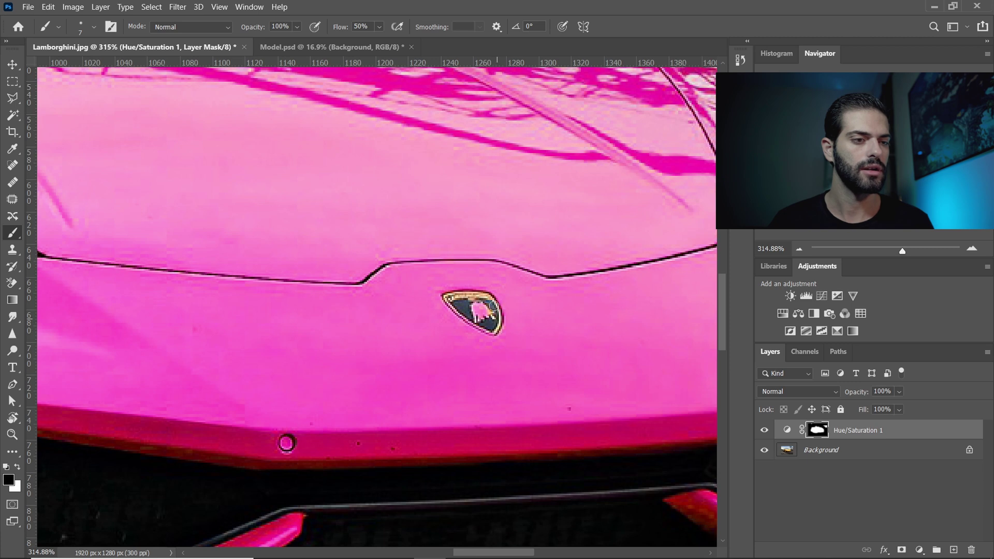
{"action": "mouse_move", "coordinate": [494, 317]}
{"action": "left_mouse_down"}
{"action": "mouse_move", "coordinate": [490, 324]}
{"action": "mouse_move", "coordinate": [458, 311]}
{"action": "mouse_move", "coordinate": [465, 304]}
{"action": "left_mouse_up"}
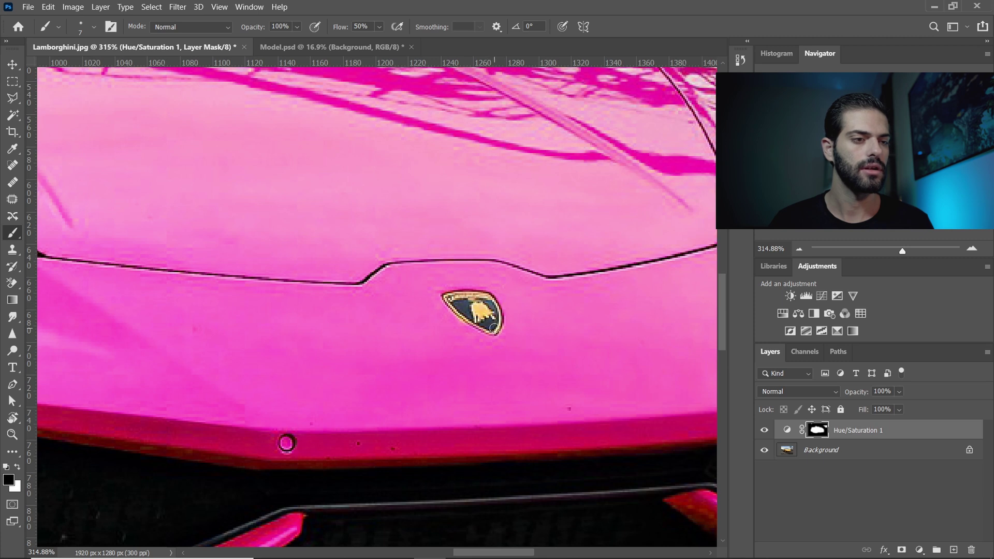
{"action": "scroll", "coordinate": [478, 296], "scroll_direction": "down", "scroll_amount": 5}
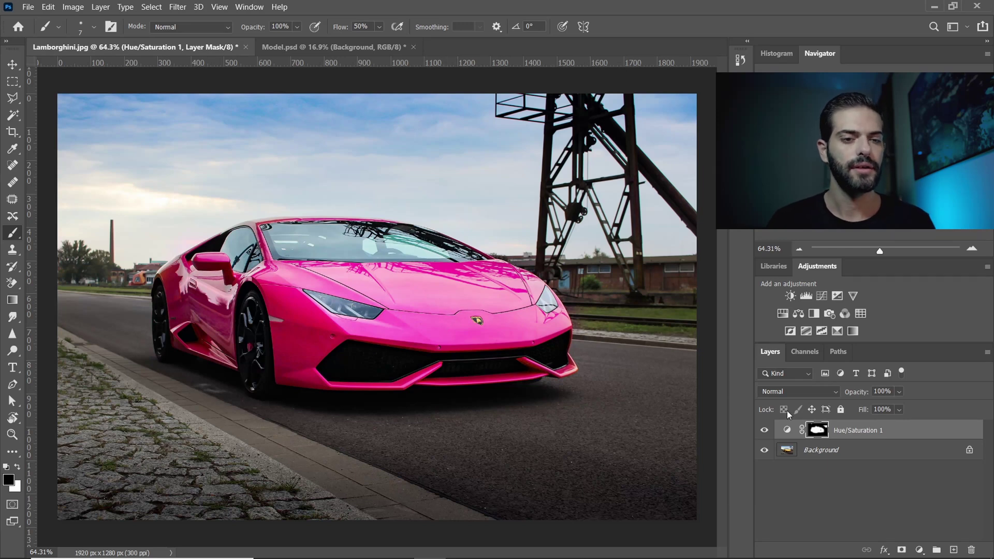
In Select and Mask, erase the stray white patches from the car mask and apply it
{"action": "double_click", "coordinate": [820, 432]}
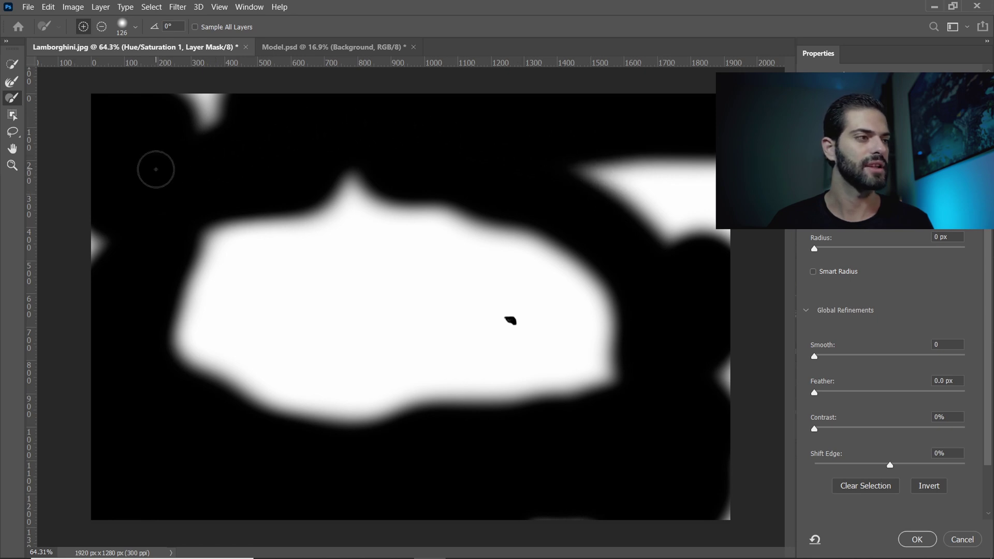
{"action": "mouse_move", "coordinate": [204, 105]}
{"action": "left_mouse_down"}
{"action": "mouse_move", "coordinate": [187, 117]}
{"action": "mouse_move", "coordinate": [228, 121]}
{"action": "left_mouse_up"}
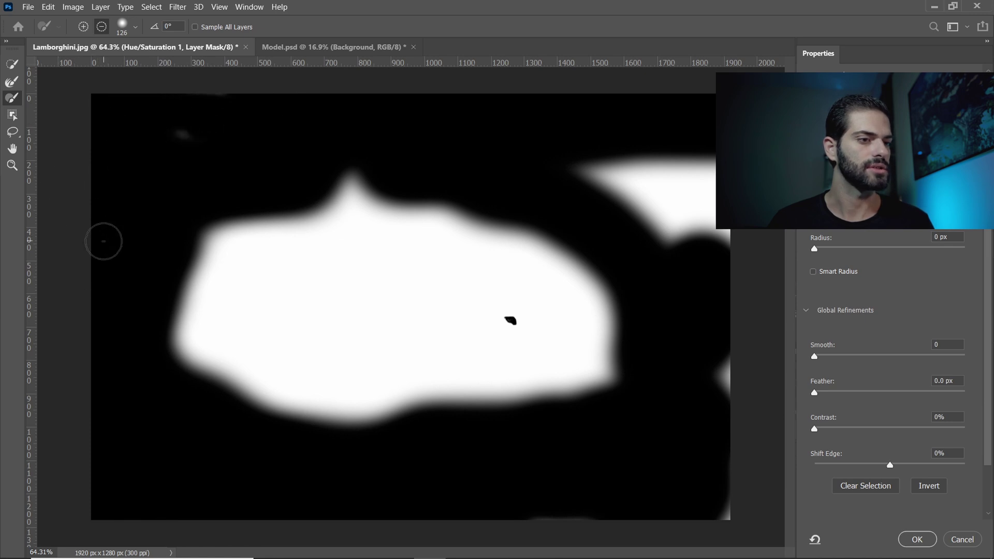
{"action": "mouse_move", "coordinate": [585, 168]}
{"action": "left_mouse_down"}
{"action": "mouse_move", "coordinate": [709, 171]}
{"action": "mouse_move", "coordinate": [728, 233]}
{"action": "left_mouse_up"}
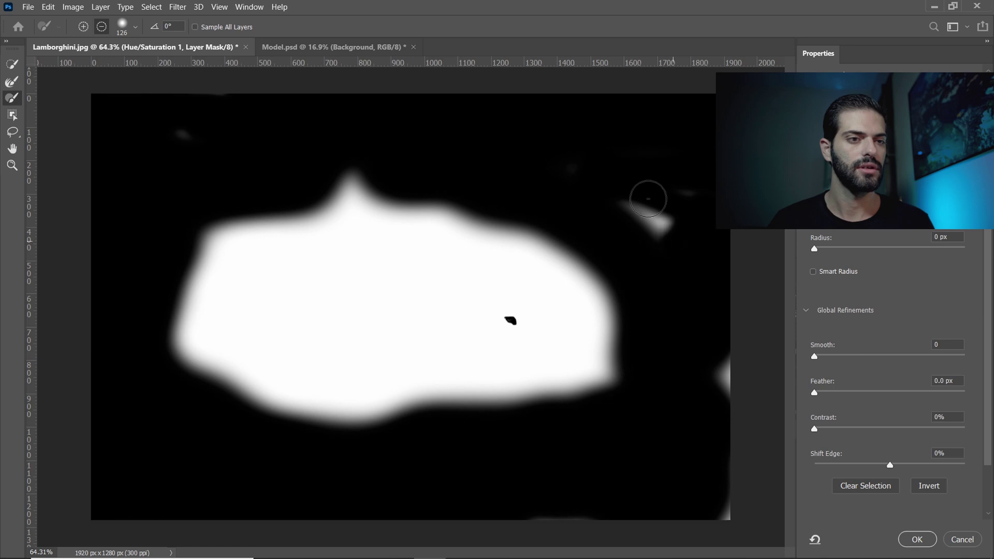
{"action": "left_click_drag", "start_coordinate": [643, 210], "coordinate": [677, 211]}
{"action": "left_click_drag", "start_coordinate": [389, 171], "coordinate": [310, 176]}
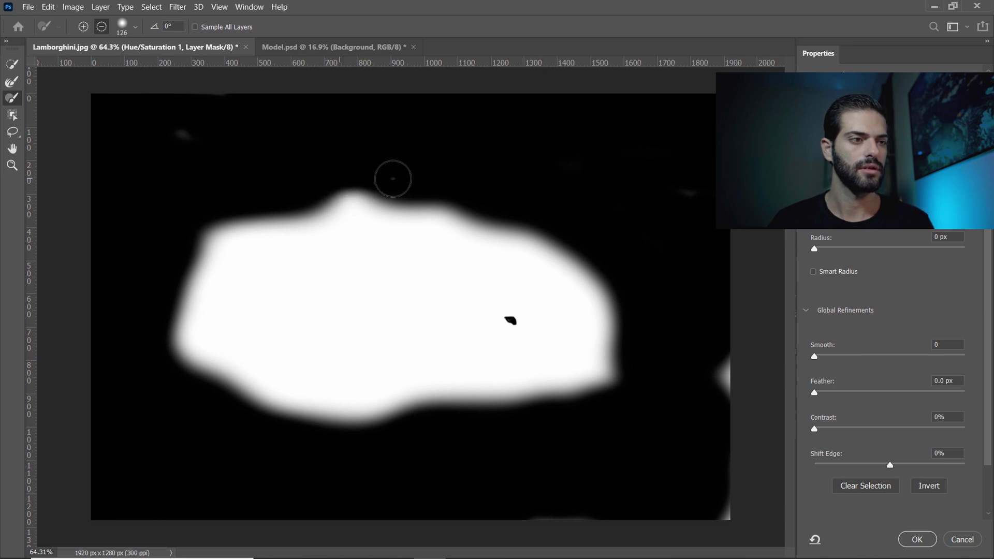
{"action": "left_click_drag", "start_coordinate": [704, 373], "coordinate": [731, 320]}
{"action": "left_click_drag", "start_coordinate": [735, 487], "coordinate": [720, 511]}
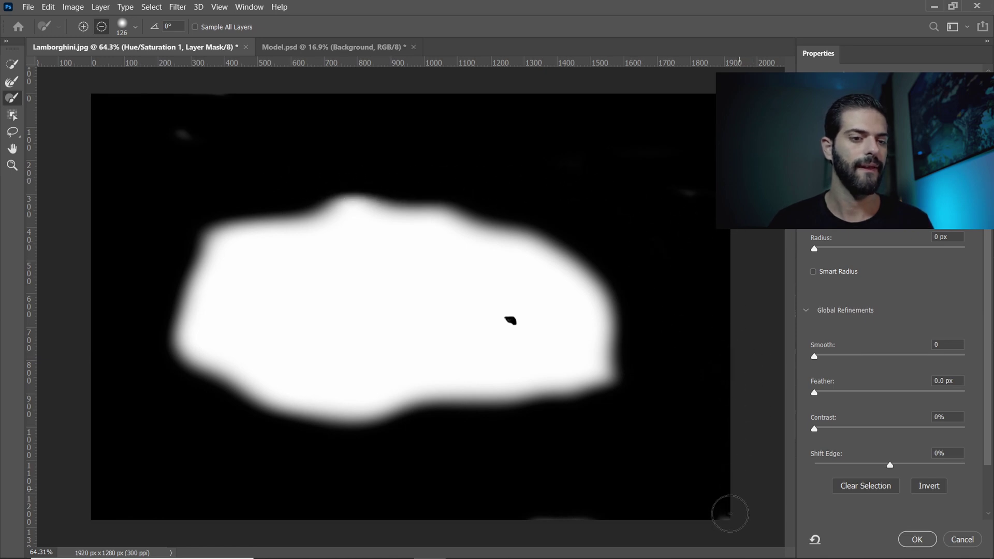
{"action": "left_click", "coordinate": [916, 539]}
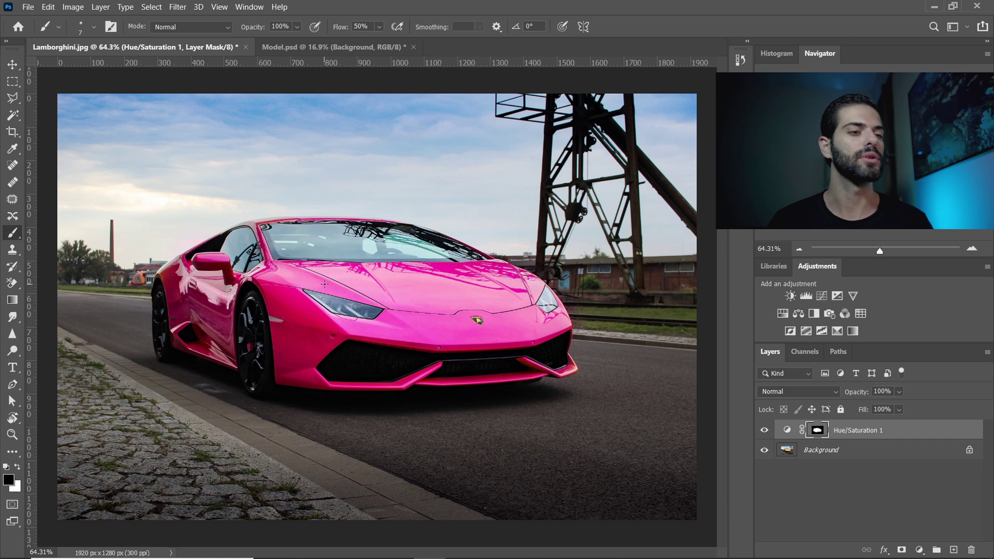
Toggle Hue/Saturation 1 visibility to compare pink and yellow car, then switch to Model.psd
{"action": "left_click", "coordinate": [764, 431]}
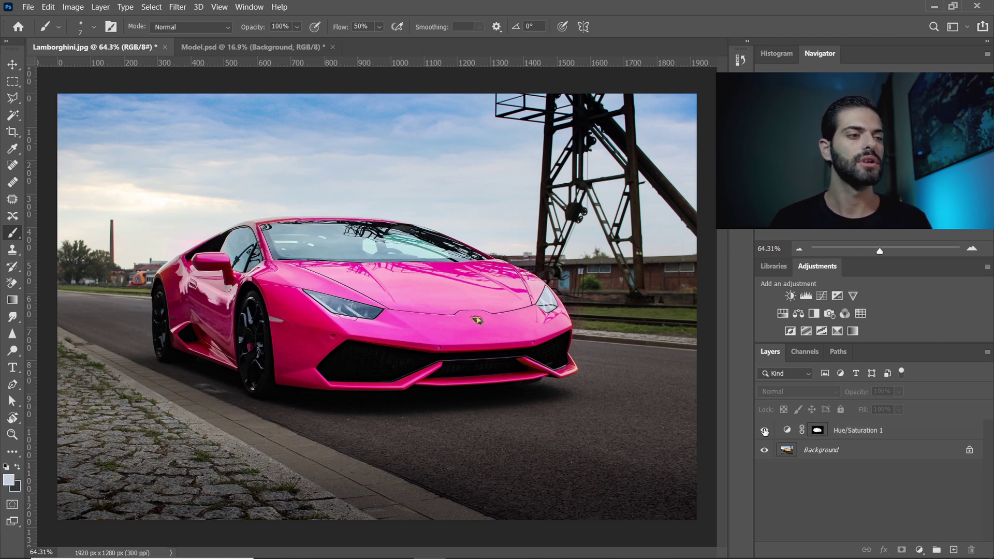
{"action": "left_click", "coordinate": [764, 431]}
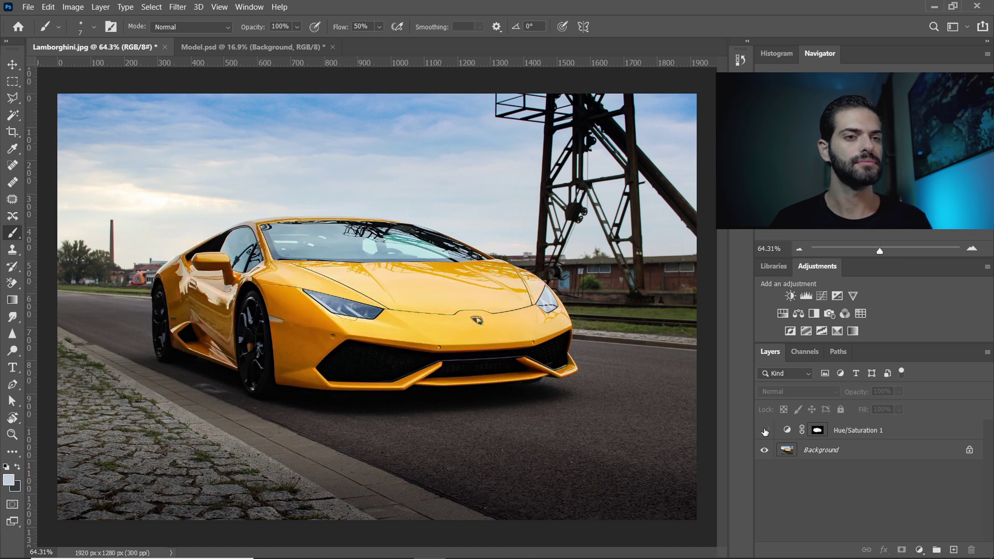
{"action": "left_click", "coordinate": [765, 431]}
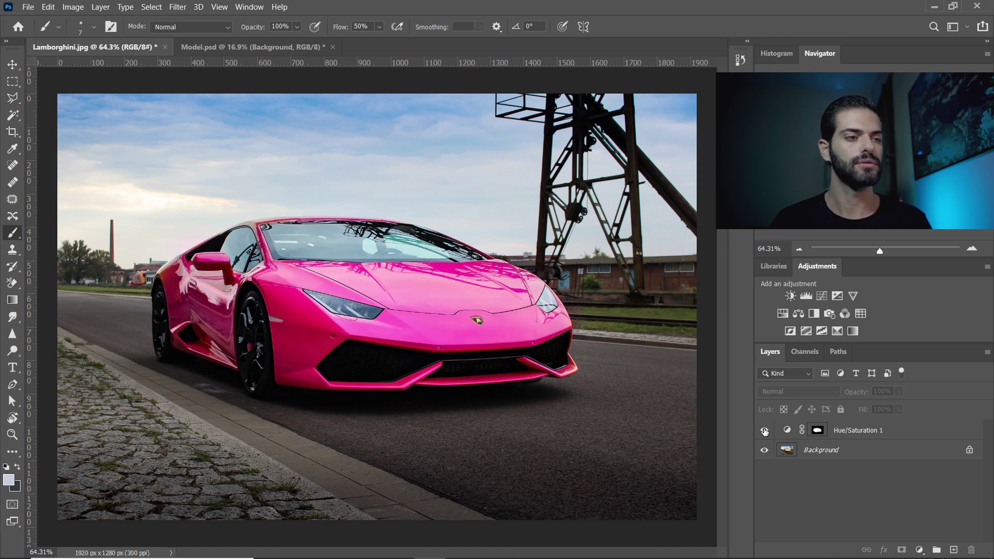
{"action": "left_click", "coordinate": [765, 432]}
{"action": "left_click", "coordinate": [764, 431]}
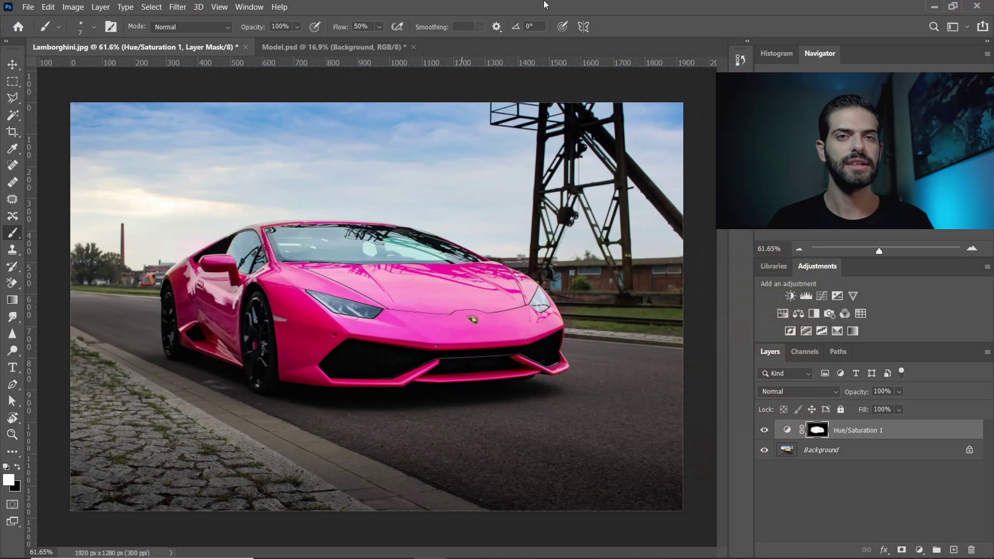
{"action": "left_click", "coordinate": [352, 48]}
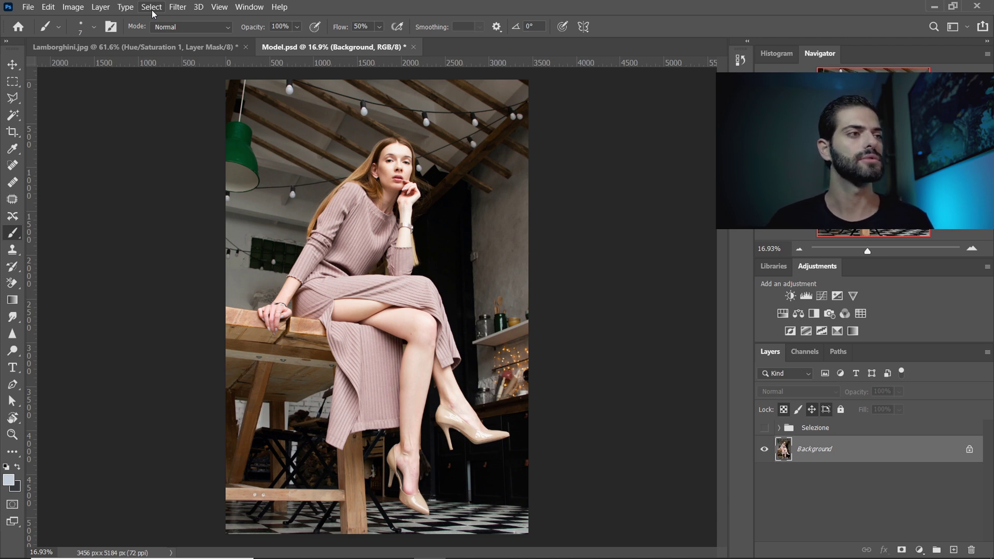
In Color Range, sample the model's mauve dress and add several more dress tones
{"action": "left_click", "coordinate": [152, 8]}
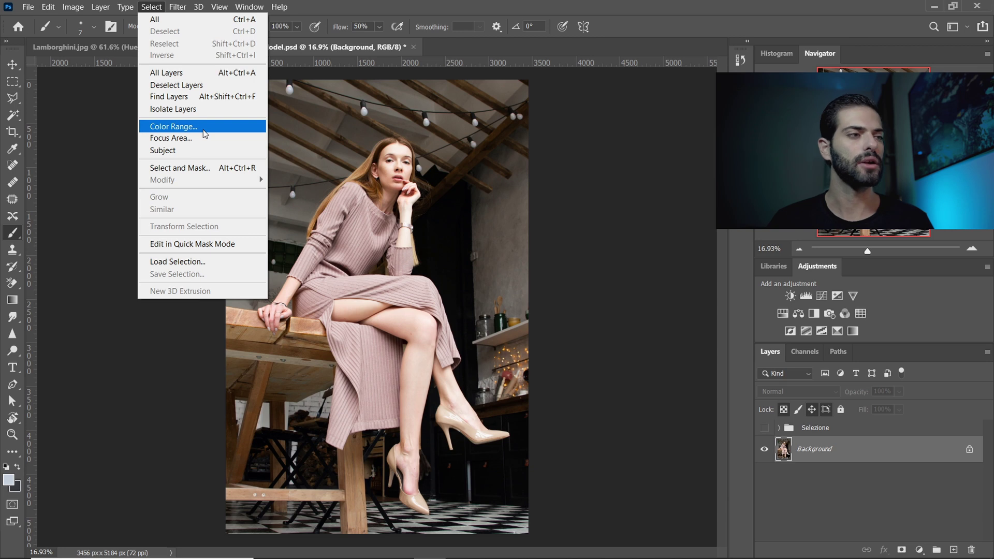
{"action": "left_click", "coordinate": [204, 134]}
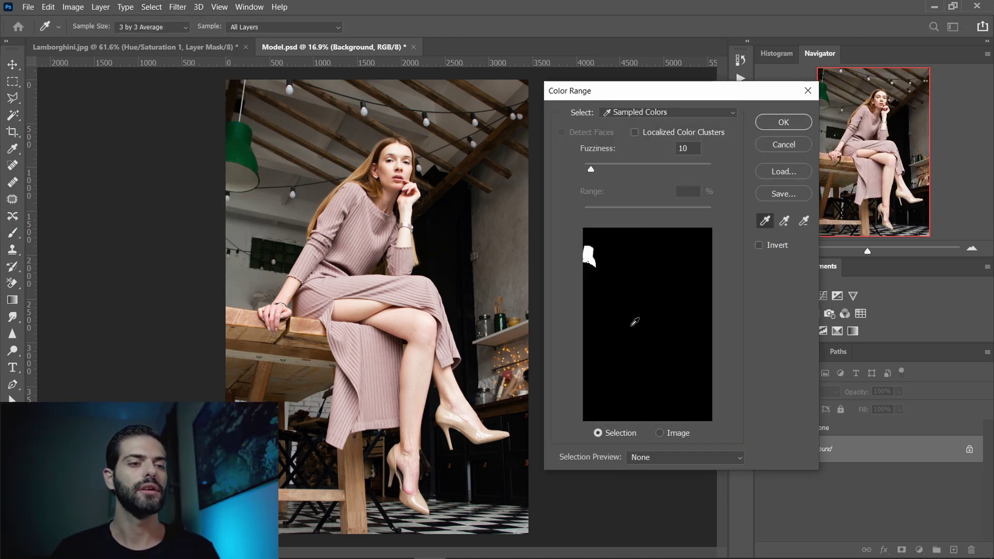
{"action": "left_click", "coordinate": [635, 317]}
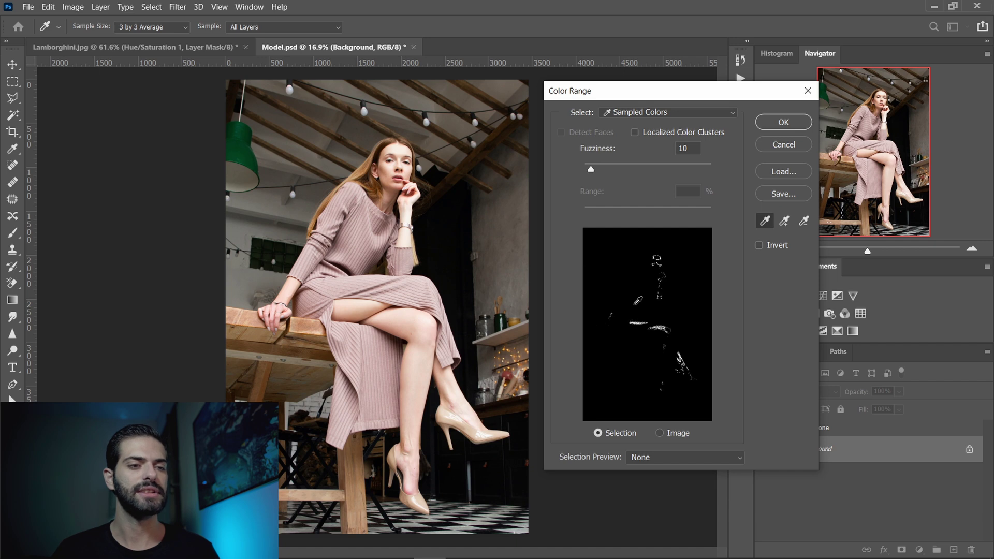
{"action": "left_click", "coordinate": [784, 220]}
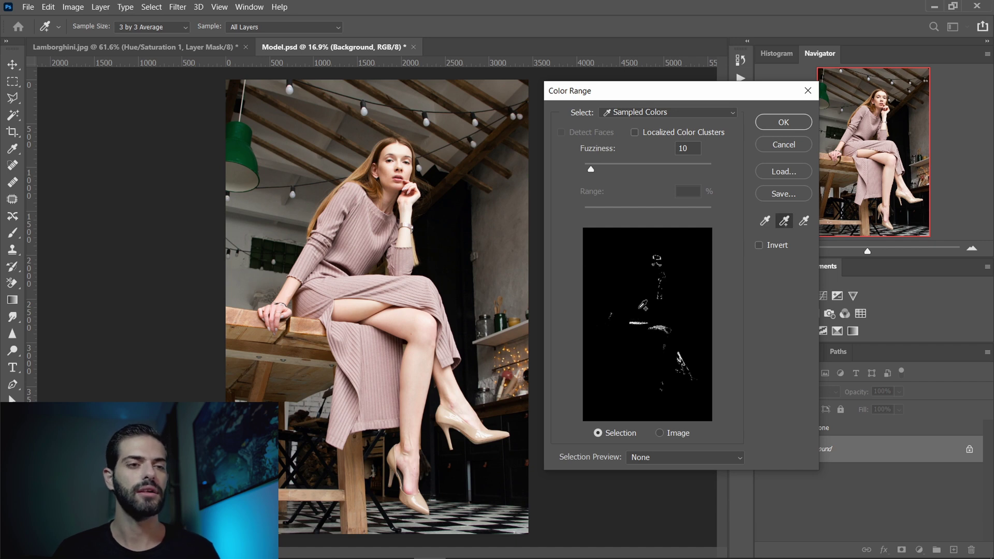
{"action": "left_click", "coordinate": [642, 306]}
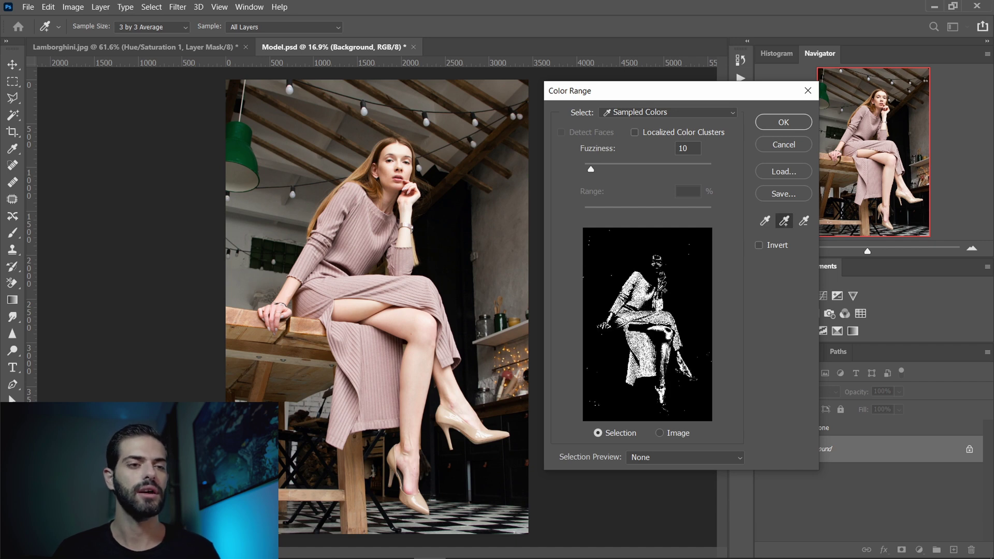
{"action": "left_click", "coordinate": [641, 294]}
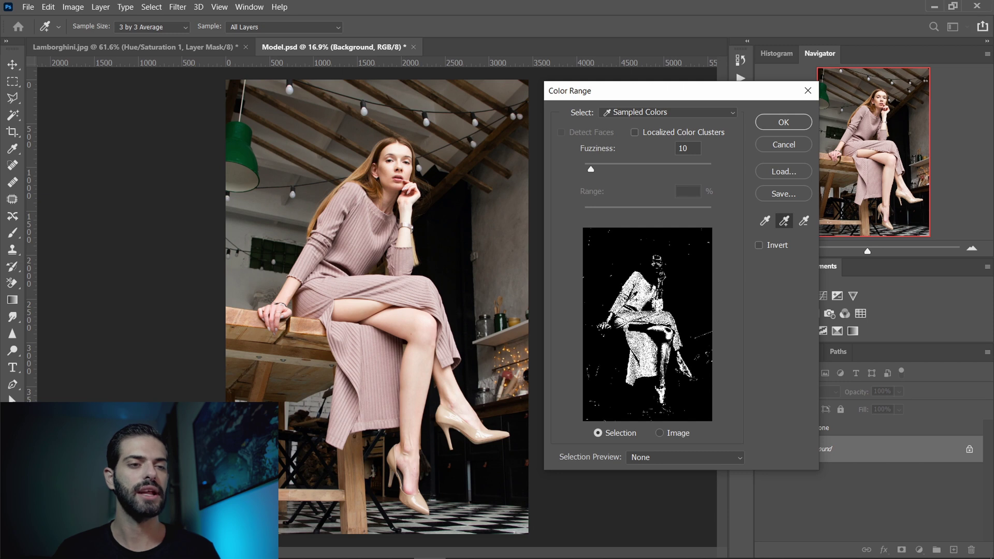
{"action": "left_click", "coordinate": [630, 309]}
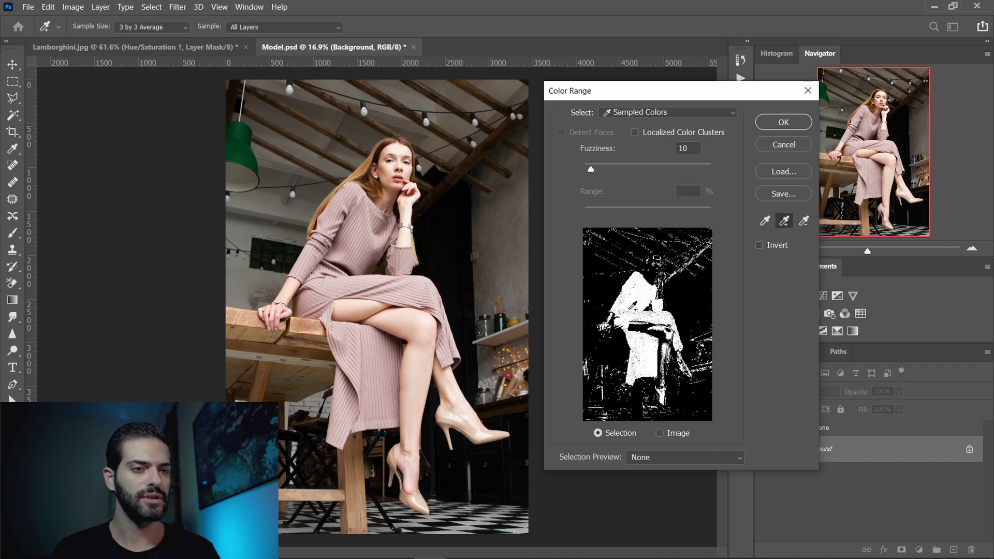
Add one more dress shade, set Fuzziness to 3, and apply the Color Range selection
{"action": "left_click", "coordinate": [630, 308]}
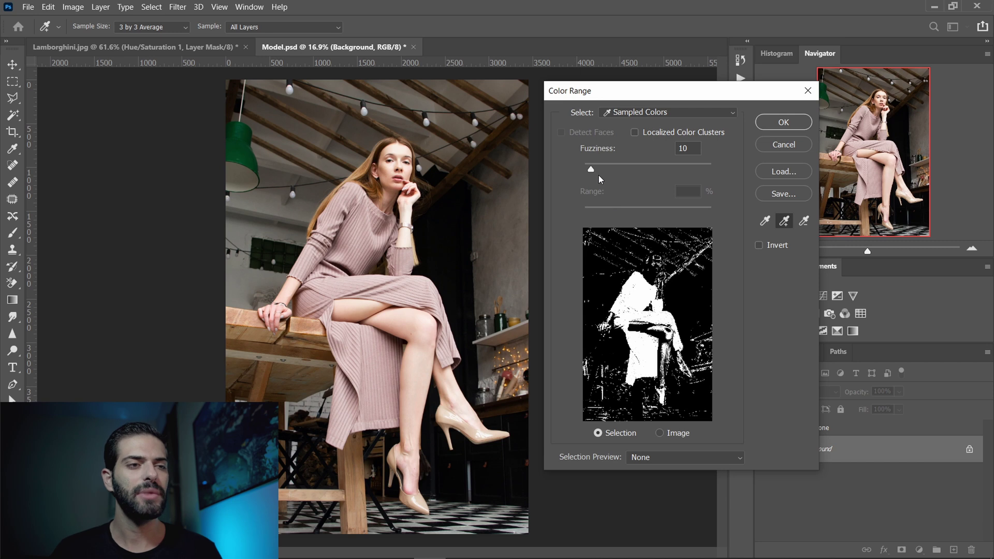
{"action": "left_click_drag", "start_coordinate": [591, 171], "coordinate": [597, 172]}
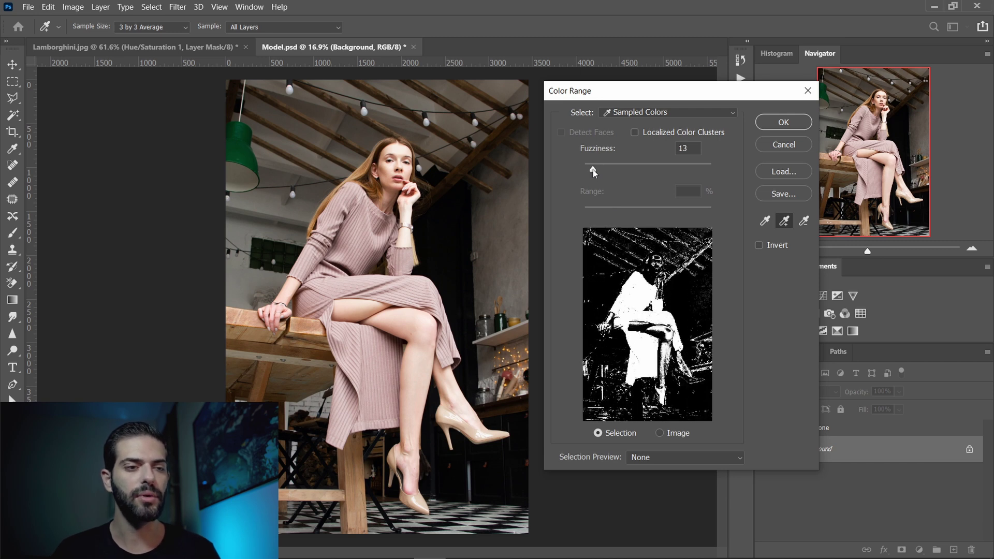
{"action": "left_click_drag", "start_coordinate": [596, 172], "coordinate": [612, 176]}
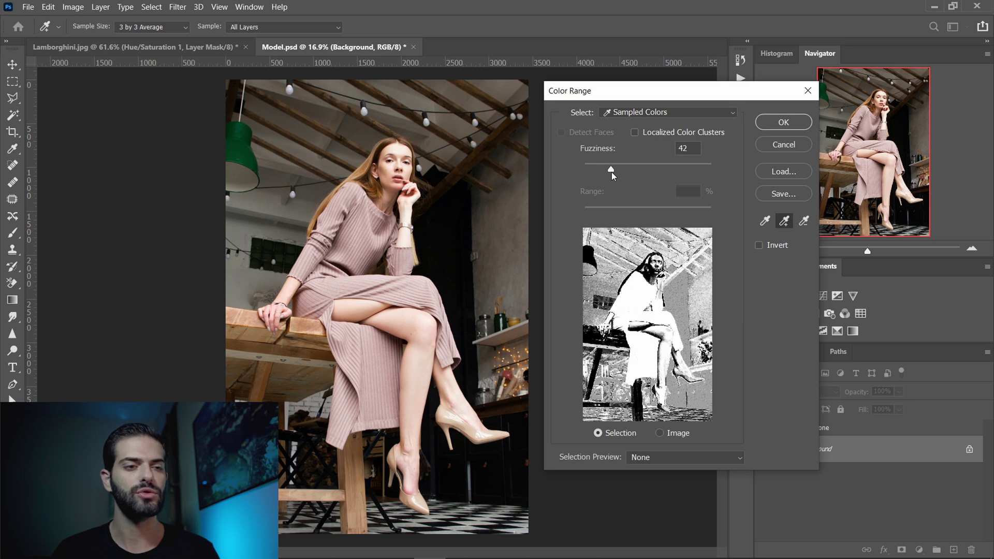
{"action": "left_click_drag", "start_coordinate": [612, 176], "coordinate": [588, 172]}
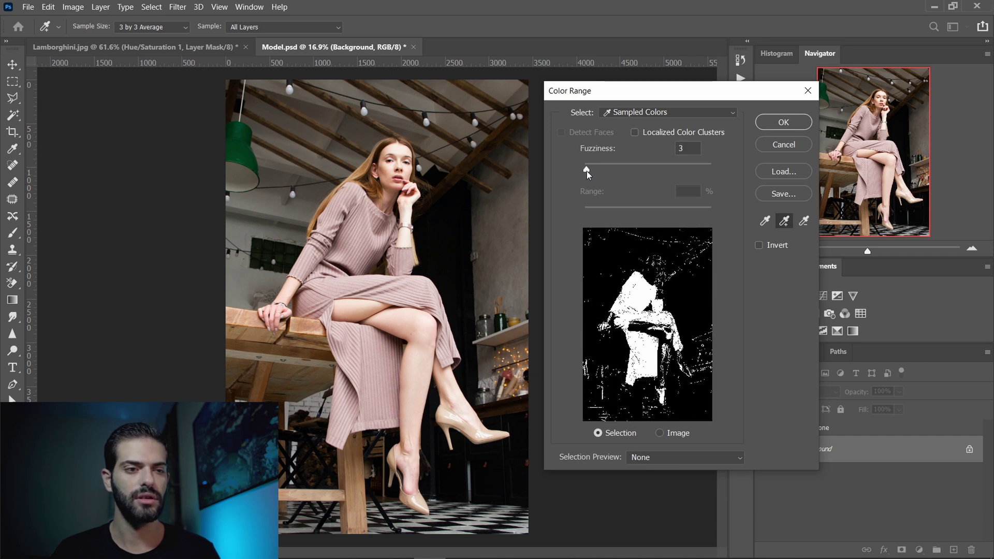
{"action": "left_click", "coordinate": [587, 173]}
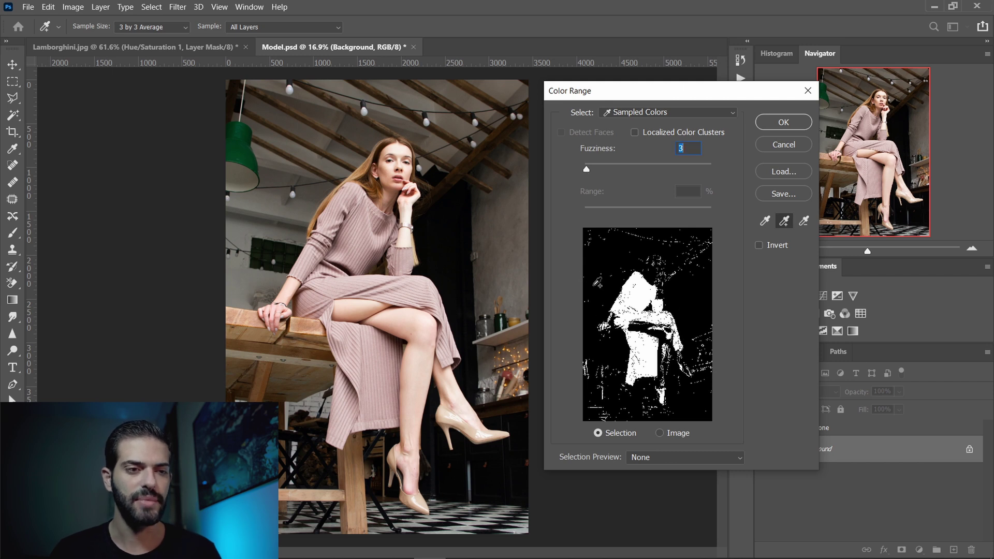
{"action": "left_click", "coordinate": [769, 126]}
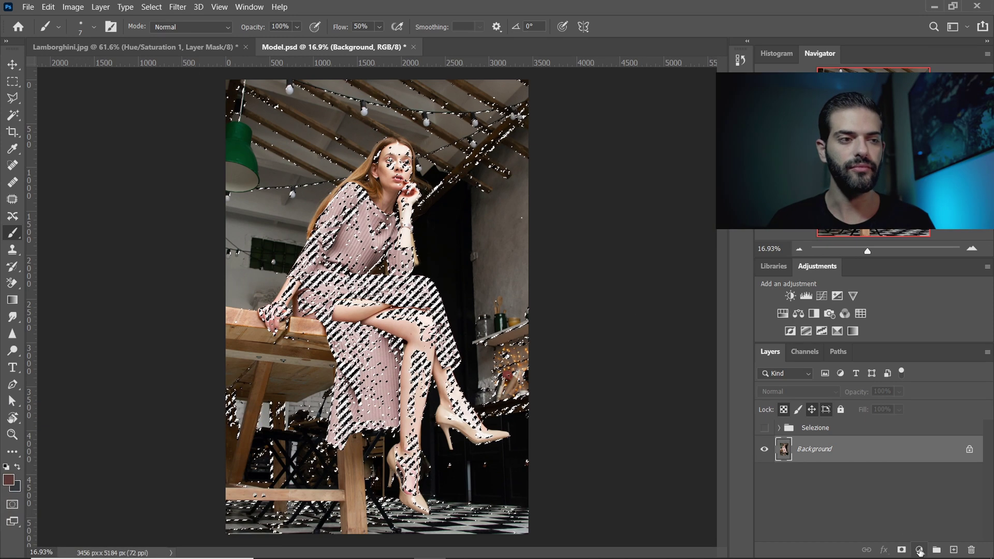
Add a Hue/Saturation 2 adjustment layer masked to the dress selection and select its mask
{"action": "left_click", "coordinate": [920, 550]}
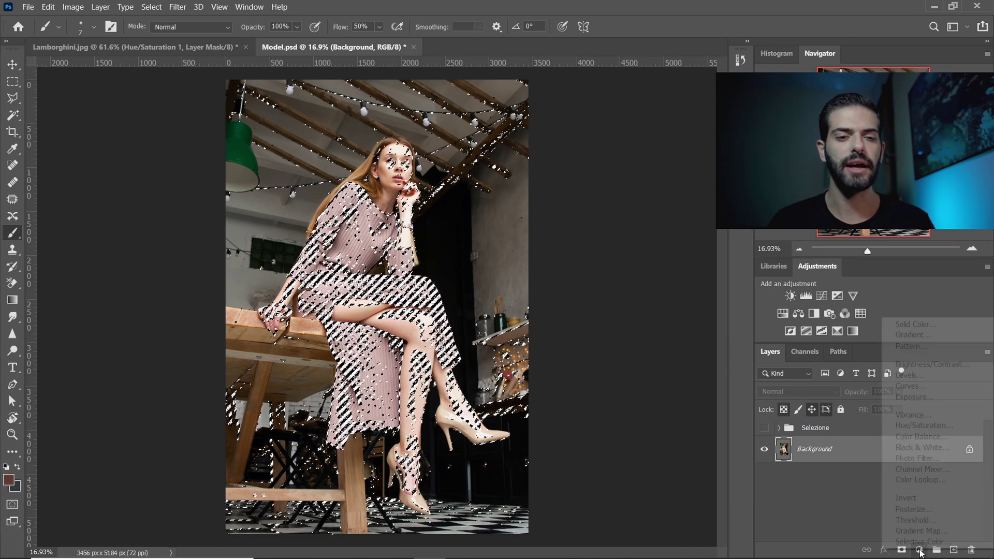
{"action": "left_click", "coordinate": [924, 425]}
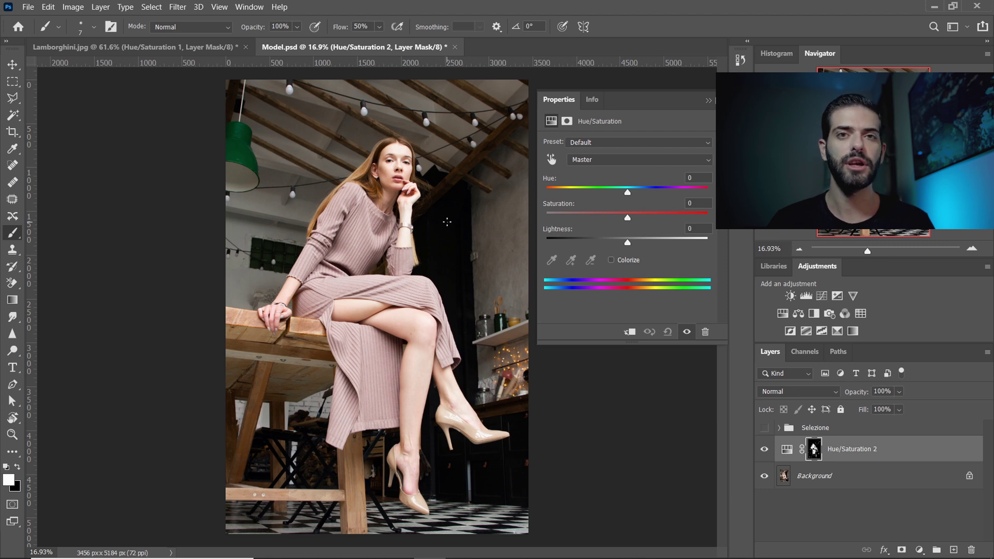
{"action": "left_click", "coordinate": [814, 449]}
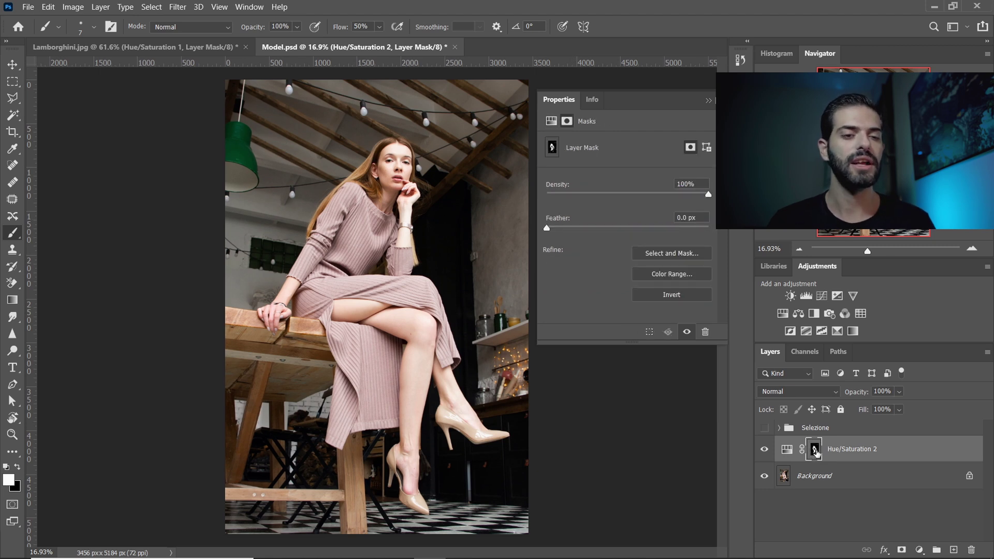
In Select and Mask, use a 599 refine brush to erase stray wire, hand and leg specks
{"action": "double_click", "coordinate": [815, 450]}
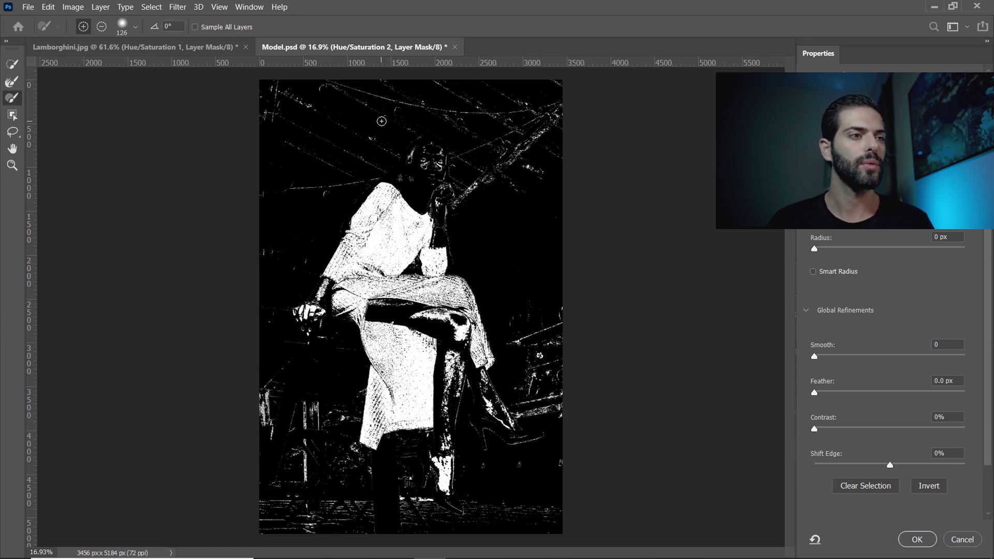
{"action": "left_click_drag", "start_coordinate": [381, 121], "coordinate": [388, 119]}
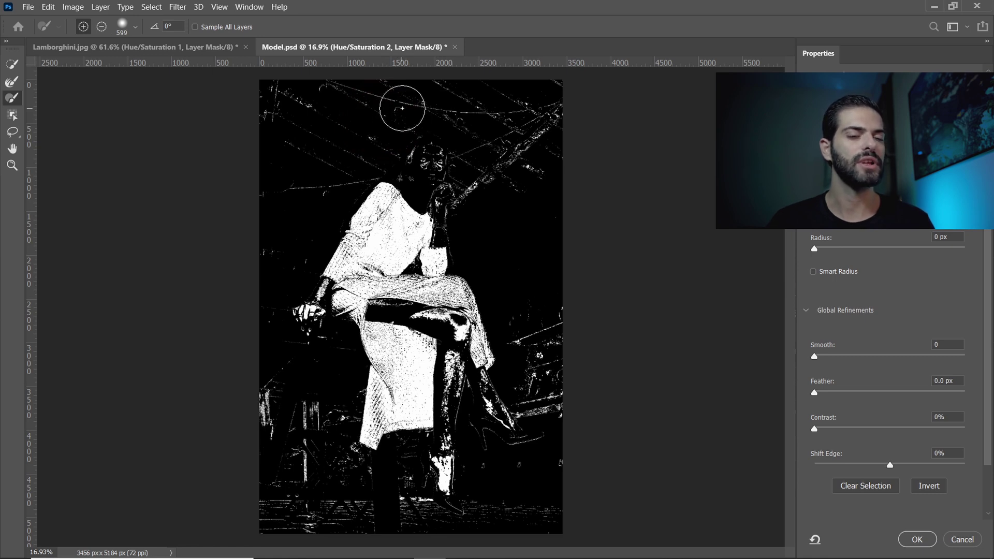
{"action": "left_click_drag", "start_coordinate": [402, 108], "coordinate": [408, 107]}
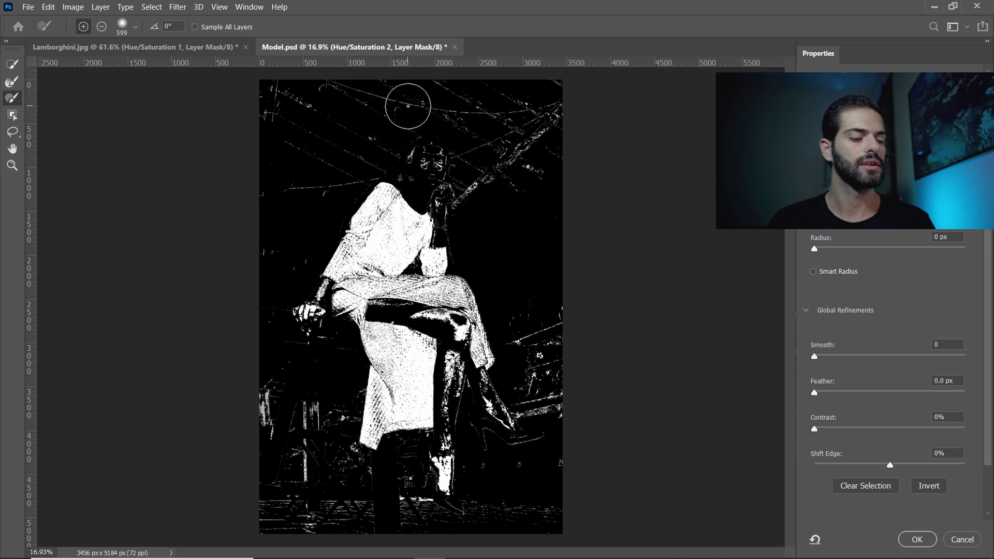
{"action": "key", "text": "alt"}
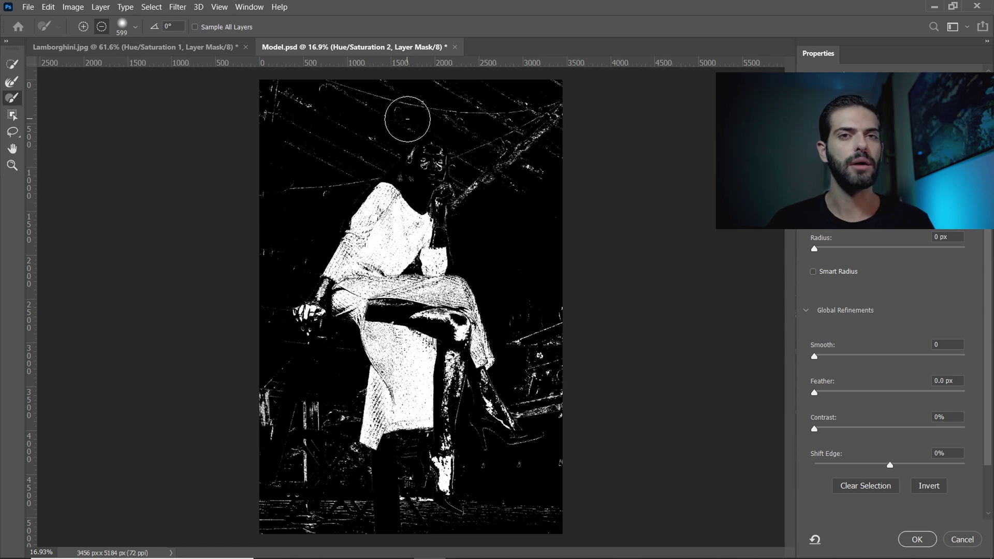
{"action": "mouse_move", "coordinate": [407, 119]}
{"action": "left_mouse_down"}
{"action": "mouse_move", "coordinate": [306, 111]}
{"action": "mouse_move", "coordinate": [281, 88]}
{"action": "mouse_move", "coordinate": [370, 93]}
{"action": "mouse_move", "coordinate": [380, 104]}
{"action": "mouse_move", "coordinate": [554, 133]}
{"action": "mouse_move", "coordinate": [583, 155]}
{"action": "mouse_move", "coordinate": [465, 198]}
{"action": "mouse_move", "coordinate": [433, 155]}
{"action": "mouse_move", "coordinate": [381, 155]}
{"action": "left_mouse_up"}
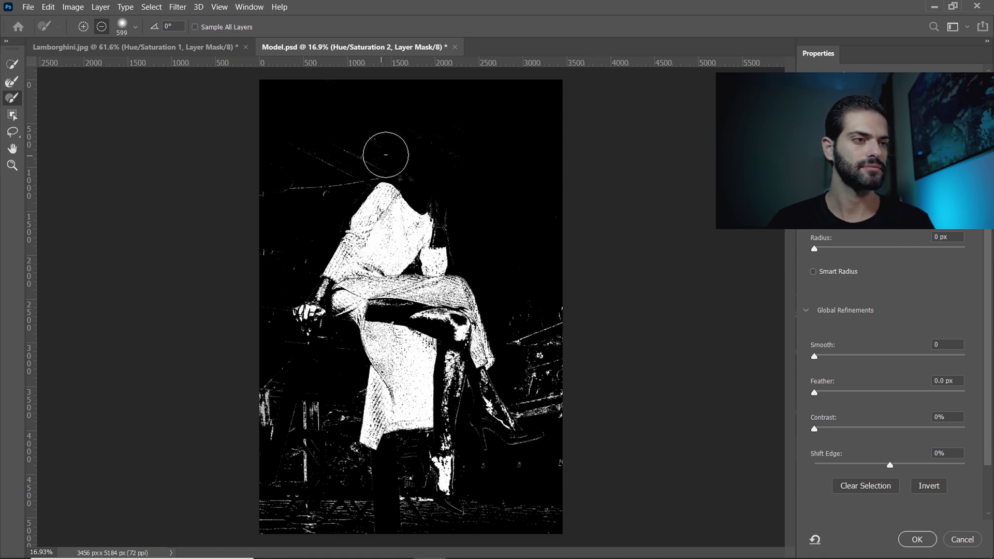
{"action": "mouse_move", "coordinate": [265, 227]}
{"action": "left_mouse_down"}
{"action": "mouse_move", "coordinate": [262, 288]}
{"action": "mouse_move", "coordinate": [299, 317]}
{"action": "mouse_move", "coordinate": [277, 488]}
{"action": "mouse_move", "coordinate": [271, 411]}
{"action": "mouse_move", "coordinate": [317, 455]}
{"action": "mouse_move", "coordinate": [330, 404]}
{"action": "mouse_move", "coordinate": [350, 527]}
{"action": "mouse_move", "coordinate": [540, 497]}
{"action": "mouse_move", "coordinate": [417, 484]}
{"action": "mouse_move", "coordinate": [462, 456]}
{"action": "mouse_move", "coordinate": [531, 446]}
{"action": "mouse_move", "coordinate": [543, 402]}
{"action": "mouse_move", "coordinate": [547, 288]}
{"action": "mouse_move", "coordinate": [555, 459]}
{"action": "mouse_move", "coordinate": [465, 404]}
{"action": "mouse_move", "coordinate": [468, 444]}
{"action": "mouse_move", "coordinate": [458, 351]}
{"action": "left_mouse_up"}
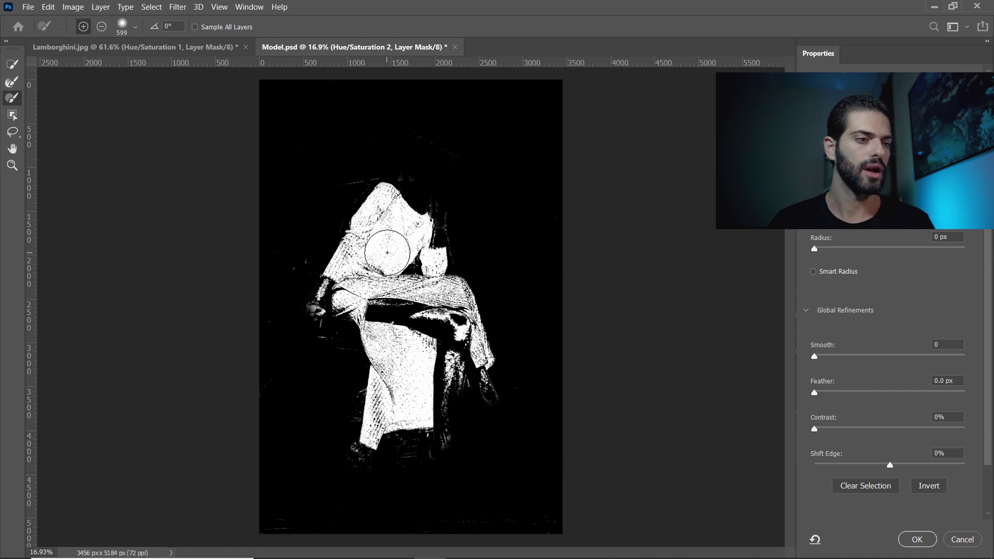
Paint the upper and lower dress solid white in the mask and accept the refinement
{"action": "right_click", "coordinate": [385, 248], "text": "alt"}
{"action": "mouse_move", "coordinate": [366, 248]}
{"action": "left_mouse_down"}
{"action": "mouse_move", "coordinate": [382, 210]}
{"action": "mouse_move", "coordinate": [373, 232]}
{"action": "mouse_move", "coordinate": [398, 239]}
{"action": "mouse_move", "coordinate": [408, 228]}
{"action": "mouse_move", "coordinate": [344, 269]}
{"action": "mouse_move", "coordinate": [375, 281]}
{"action": "left_mouse_up"}
{"action": "mouse_move", "coordinate": [375, 362]}
{"action": "left_mouse_down"}
{"action": "mouse_move", "coordinate": [388, 399]}
{"action": "mouse_move", "coordinate": [406, 401]}
{"action": "mouse_move", "coordinate": [391, 341]}
{"action": "mouse_move", "coordinate": [413, 401]}
{"action": "left_mouse_up"}
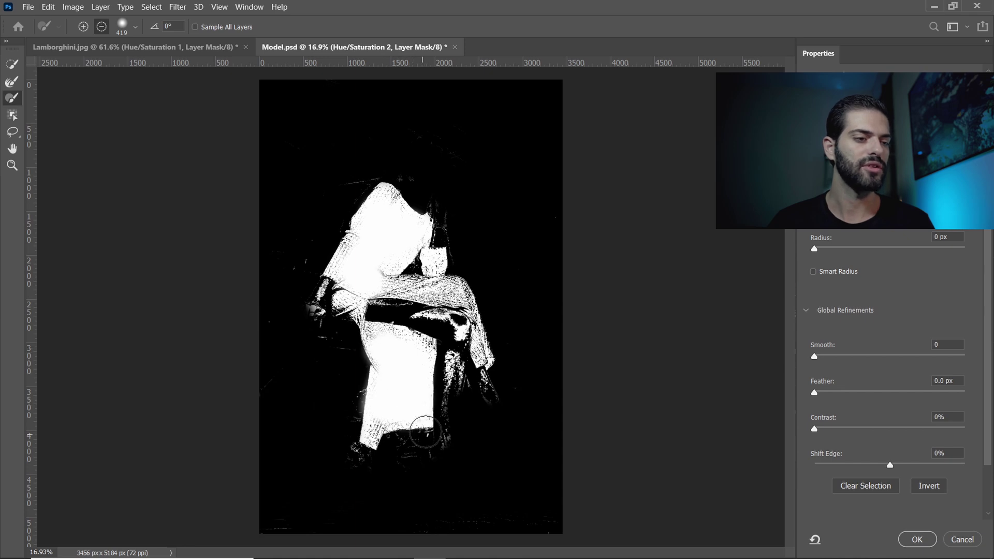
{"action": "scroll", "coordinate": [417, 441], "scroll_direction": "up", "scroll_amount": 3, "text": "alt"}
{"action": "scroll", "coordinate": [428, 429], "scroll_direction": "up", "scroll_amount": 3, "text": "alt"}
{"action": "scroll", "coordinate": [428, 429], "scroll_direction": "up", "scroll_amount": 3, "text": "alt"}
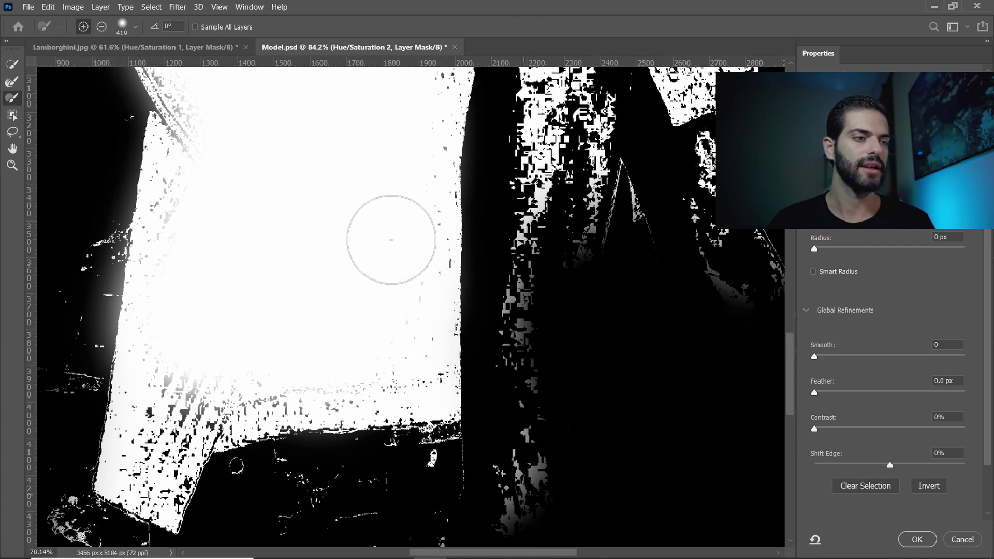
{"action": "scroll", "coordinate": [391, 249], "scroll_direction": "down", "scroll_amount": 3, "text": "alt"}
{"action": "scroll", "coordinate": [393, 248], "scroll_direction": "down", "scroll_amount": 2, "text": "alt"}
{"action": "scroll", "coordinate": [393, 249], "scroll_direction": "down", "scroll_amount": 2, "text": "alt"}
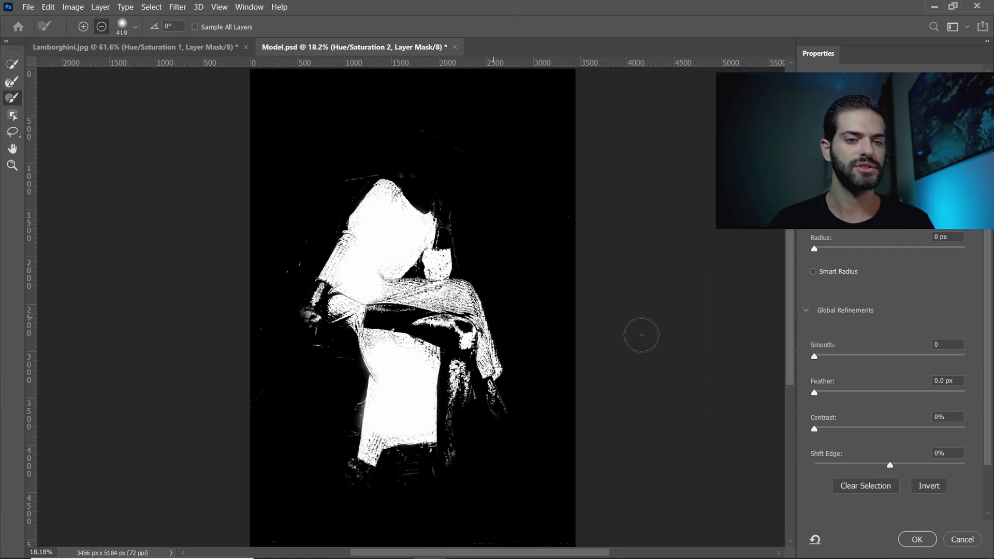
{"action": "left_click", "coordinate": [918, 539]}
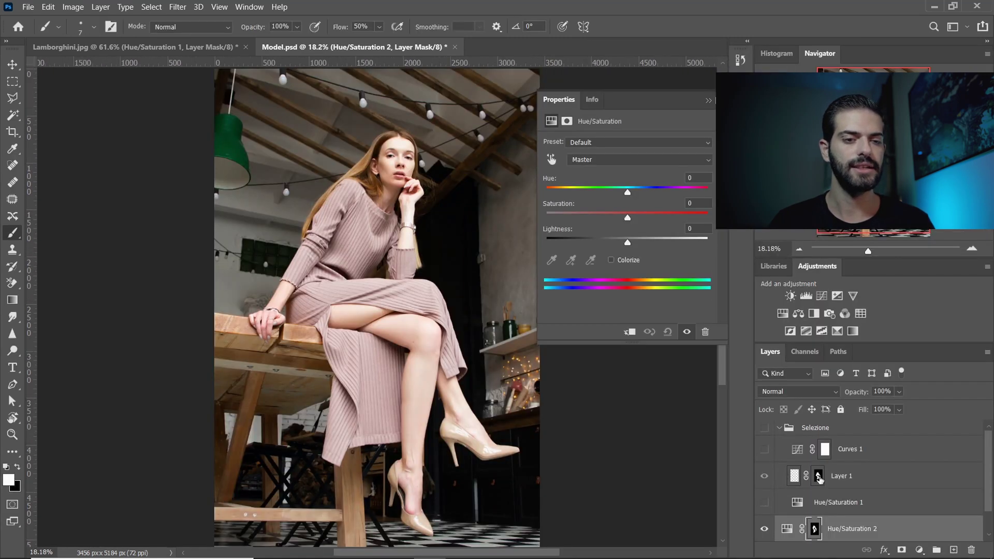
Move the dress mask onto the collapsed Selezione group and review it without changes
{"action": "left_click_drag", "start_coordinate": [818, 476], "coordinate": [823, 433]}
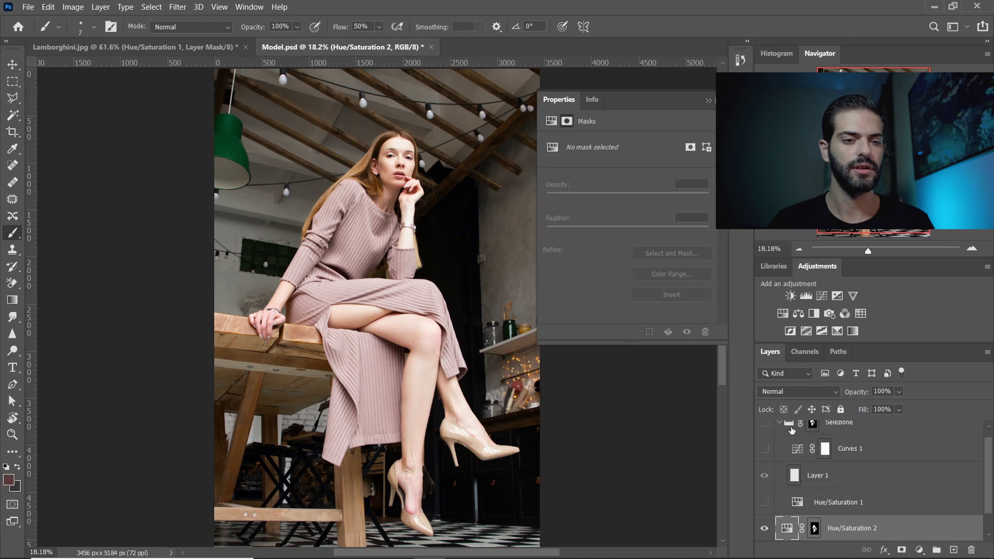
{"action": "left_click", "coordinate": [780, 426]}
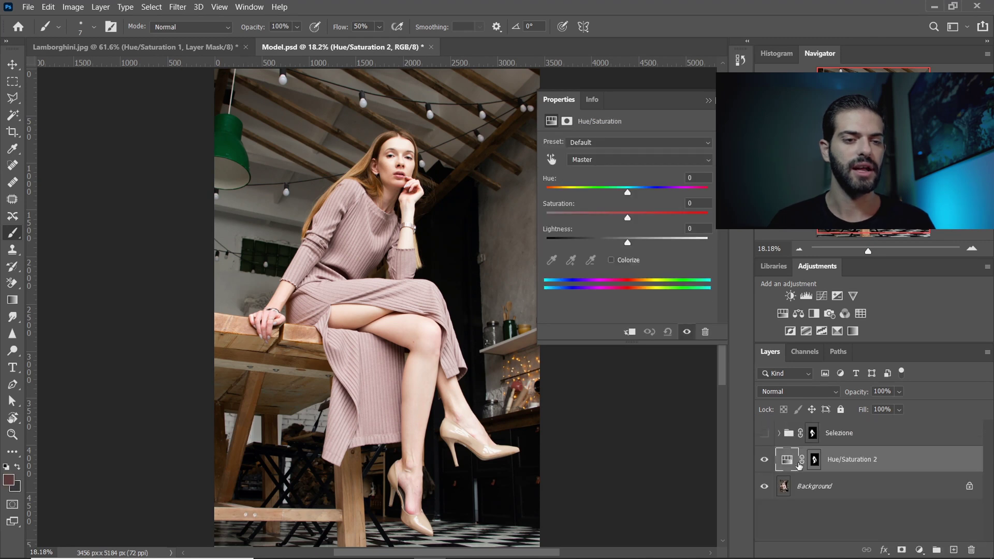
{"action": "double_click", "coordinate": [812, 432]}
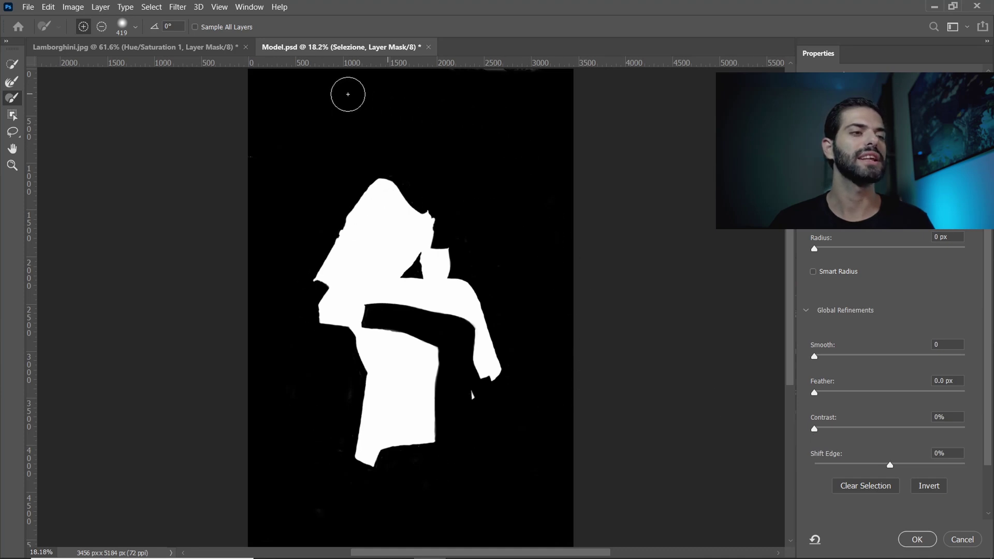
{"action": "key", "text": "Escape"}
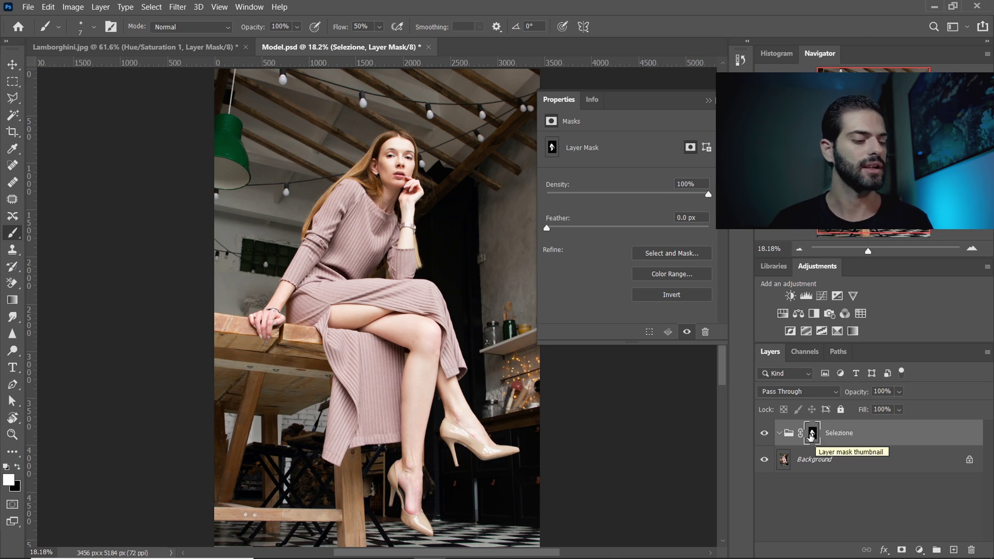
Add a Hue/Saturation layer from the dress mask selection, setting Hue +139 and Saturation +57
{"action": "left_click", "coordinate": [811, 437], "text": "ctrl"}
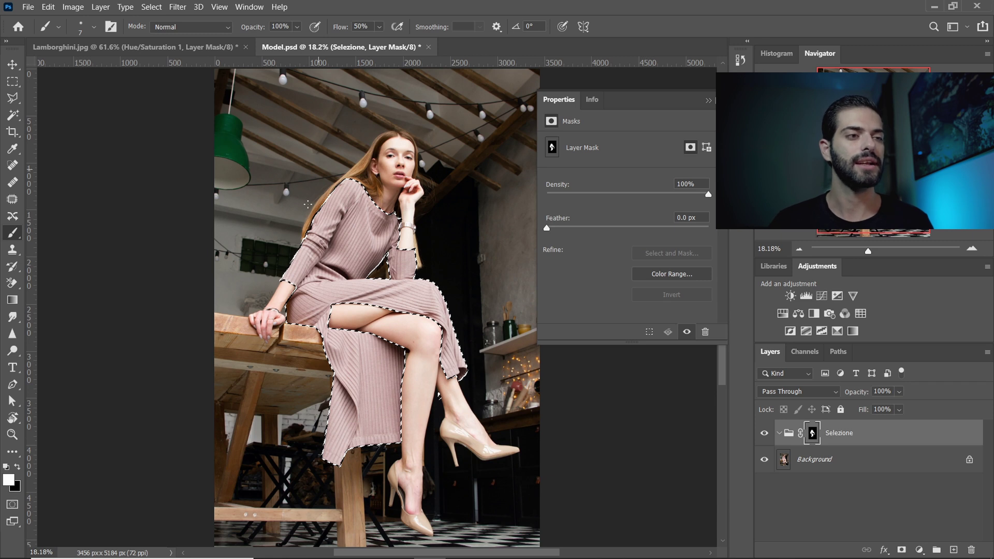
{"action": "left_click", "coordinate": [919, 550]}
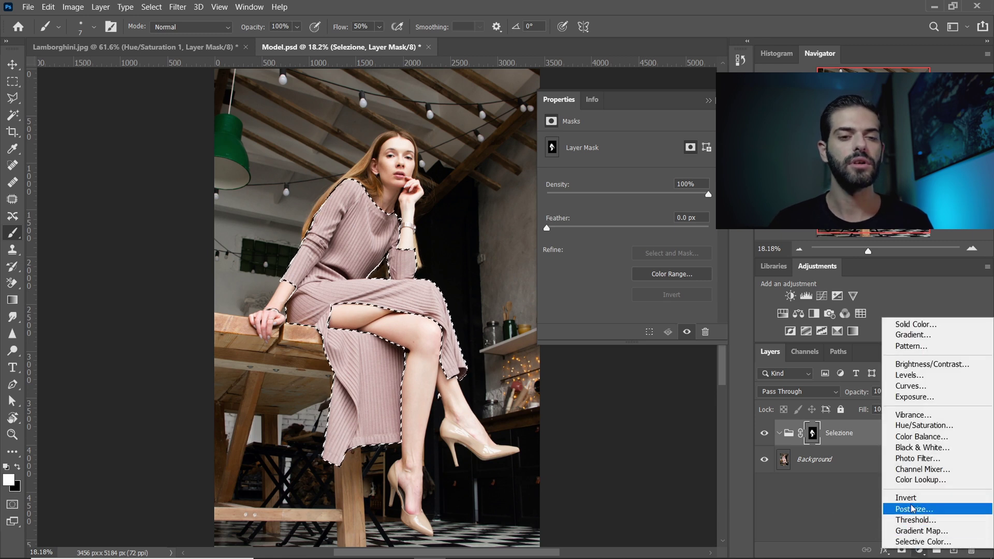
{"action": "left_click", "coordinate": [914, 425]}
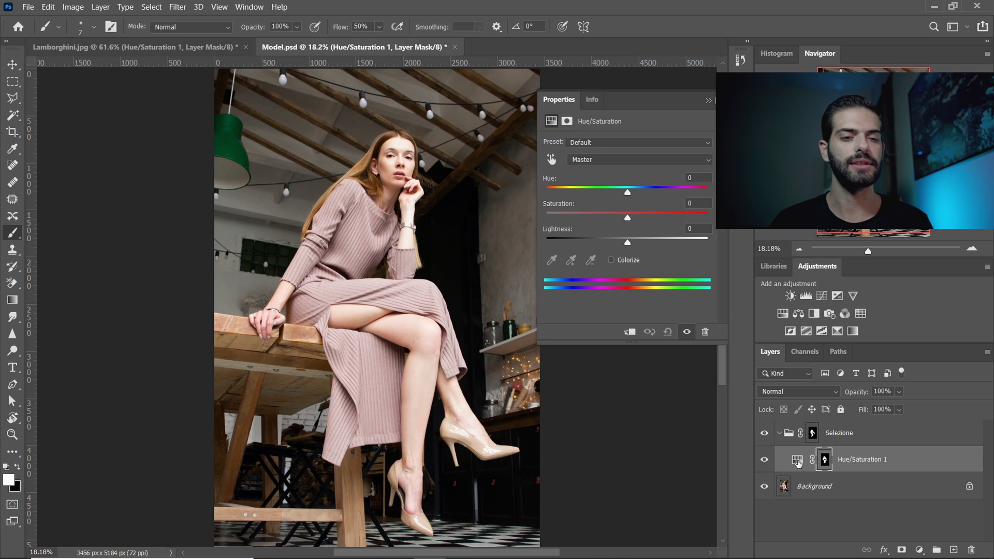
{"action": "left_click", "coordinate": [798, 462]}
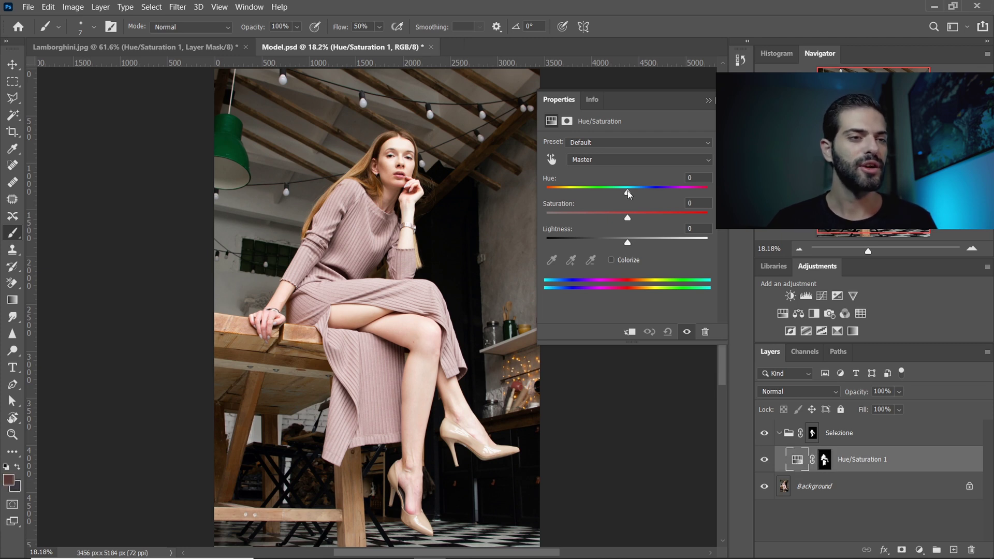
{"action": "mouse_move", "coordinate": [627, 192]}
{"action": "left_mouse_down"}
{"action": "mouse_move", "coordinate": [537, 194]}
{"action": "mouse_move", "coordinate": [713, 199]}
{"action": "left_mouse_up"}
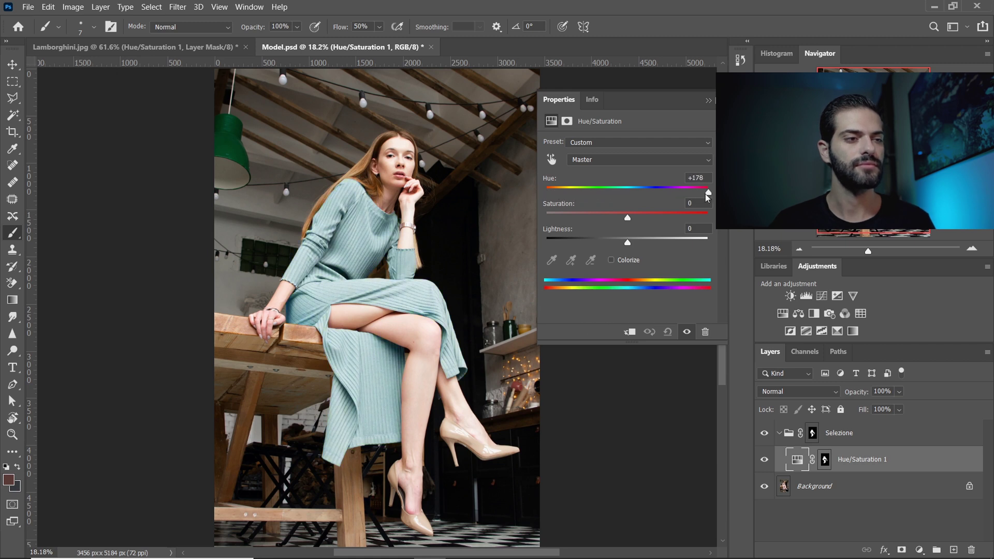
{"action": "mouse_move", "coordinate": [708, 194]}
{"action": "left_mouse_down"}
{"action": "mouse_move", "coordinate": [565, 193]}
{"action": "mouse_move", "coordinate": [698, 201]}
{"action": "mouse_move", "coordinate": [628, 195]}
{"action": "mouse_move", "coordinate": [636, 202]}
{"action": "mouse_move", "coordinate": [573, 204]}
{"action": "mouse_move", "coordinate": [675, 226]}
{"action": "left_mouse_up"}
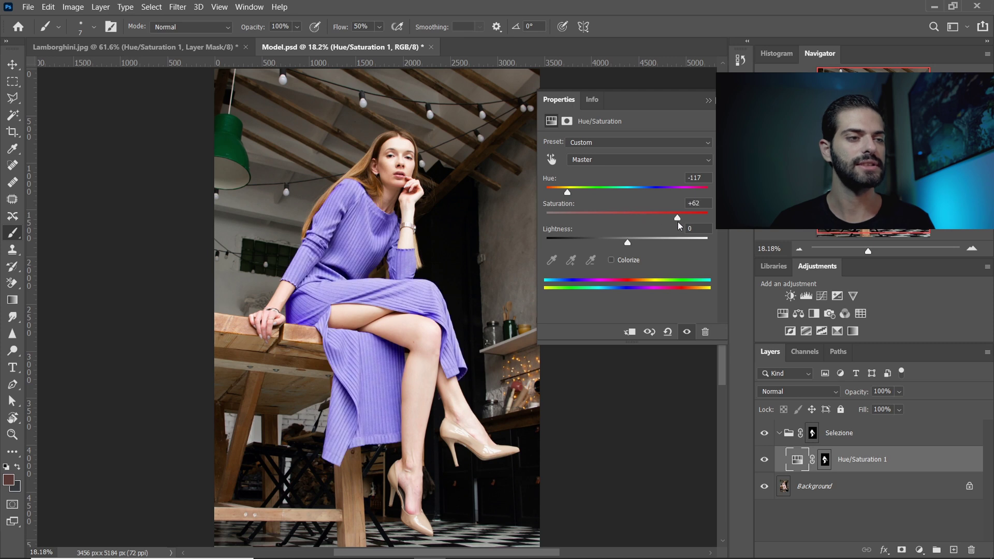
{"action": "mouse_move", "coordinate": [567, 196]}
{"action": "left_mouse_down"}
{"action": "mouse_move", "coordinate": [669, 195]}
{"action": "mouse_move", "coordinate": [692, 205]}
{"action": "left_mouse_up"}
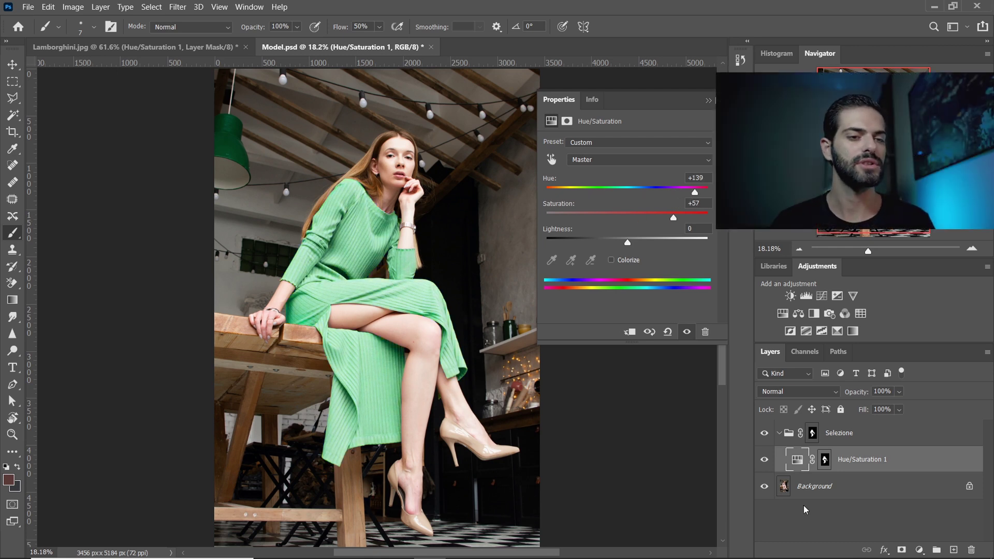
Compare the green recolour against the original, leaving Selezione hidden and Background selected
{"action": "left_click", "coordinate": [764, 433]}
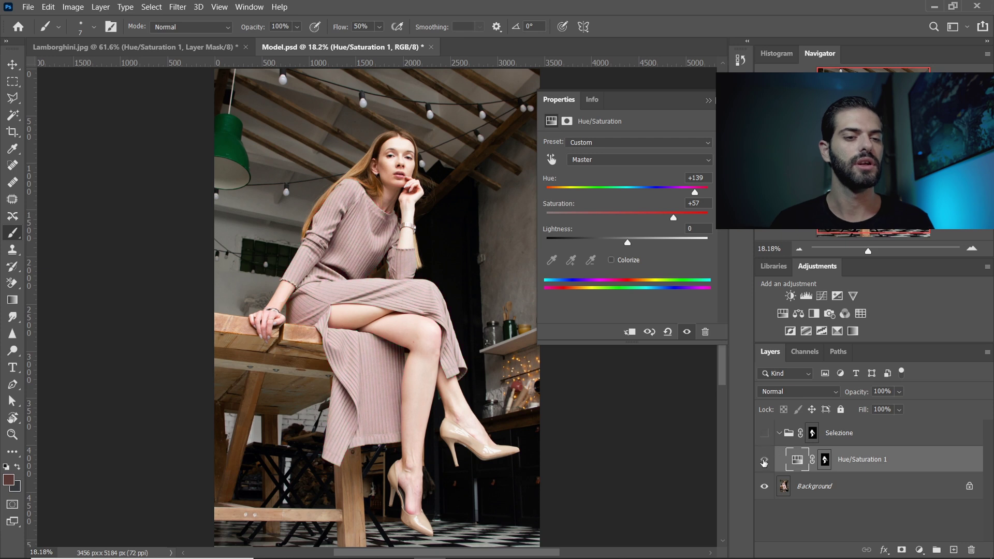
{"action": "left_click", "coordinate": [763, 434]}
{"action": "left_click", "coordinate": [763, 434]}
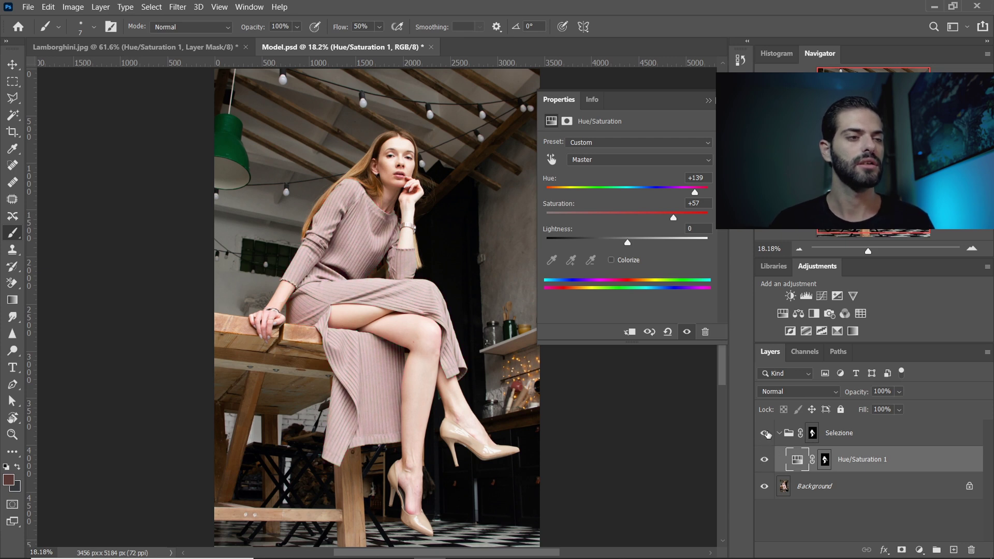
{"action": "left_click", "coordinate": [763, 435]}
{"action": "left_click", "coordinate": [764, 434]}
{"action": "left_click", "coordinate": [764, 434]}
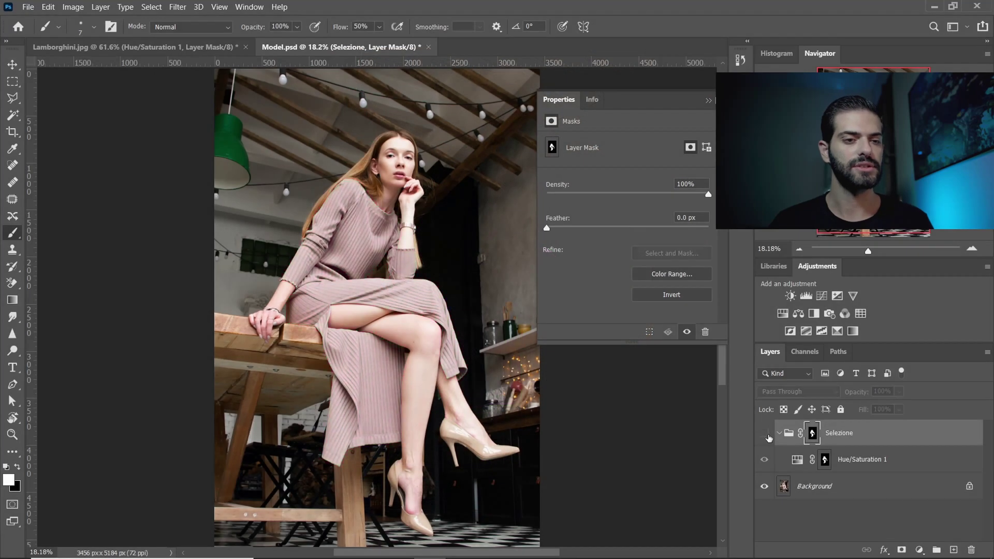
{"action": "left_click", "coordinate": [779, 433]}
{"action": "left_click", "coordinate": [812, 460]}
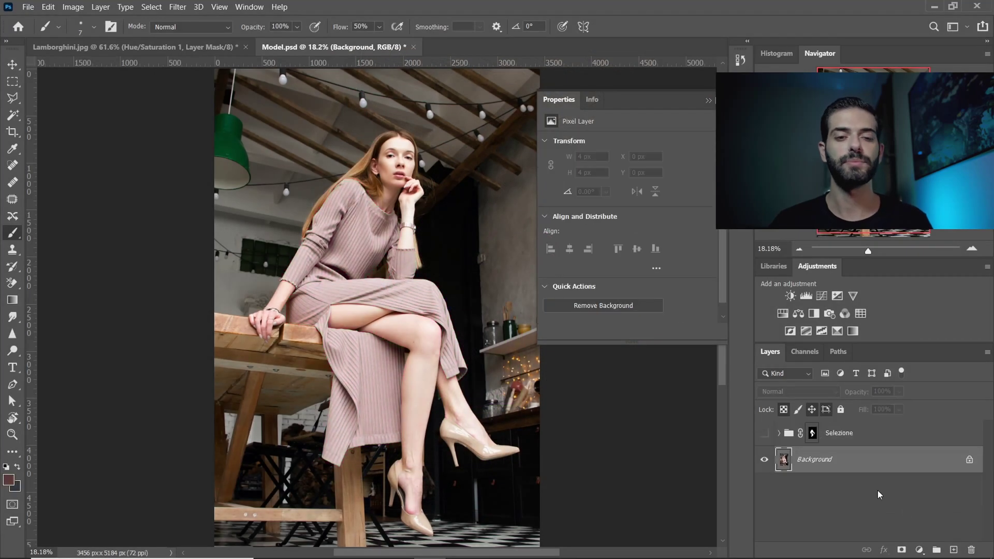
Add a whole-image Hue/Saturation layer targeting Reds, picked from the image, with Hue -22
{"action": "left_click", "coordinate": [919, 549]}
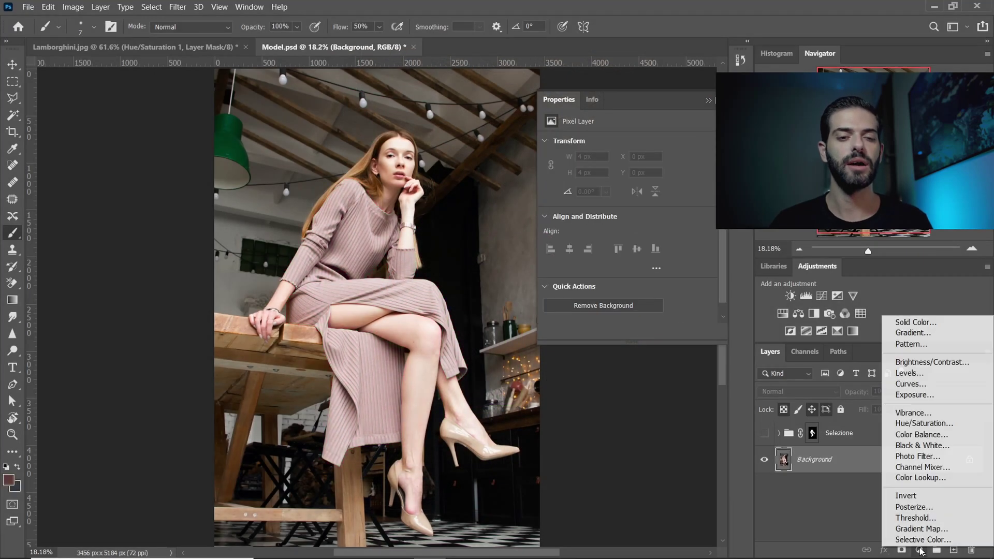
{"action": "left_click", "coordinate": [907, 427]}
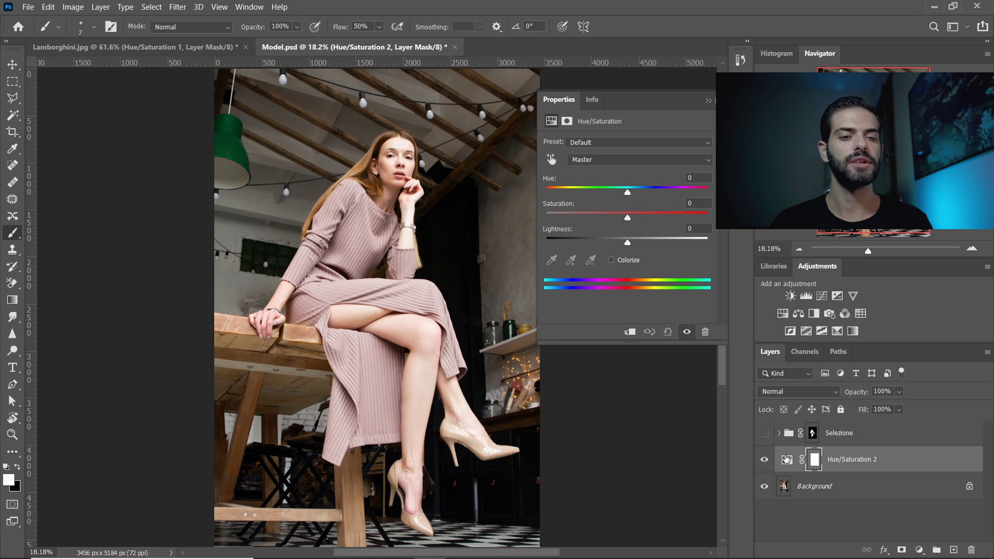
{"action": "left_click", "coordinate": [552, 160]}
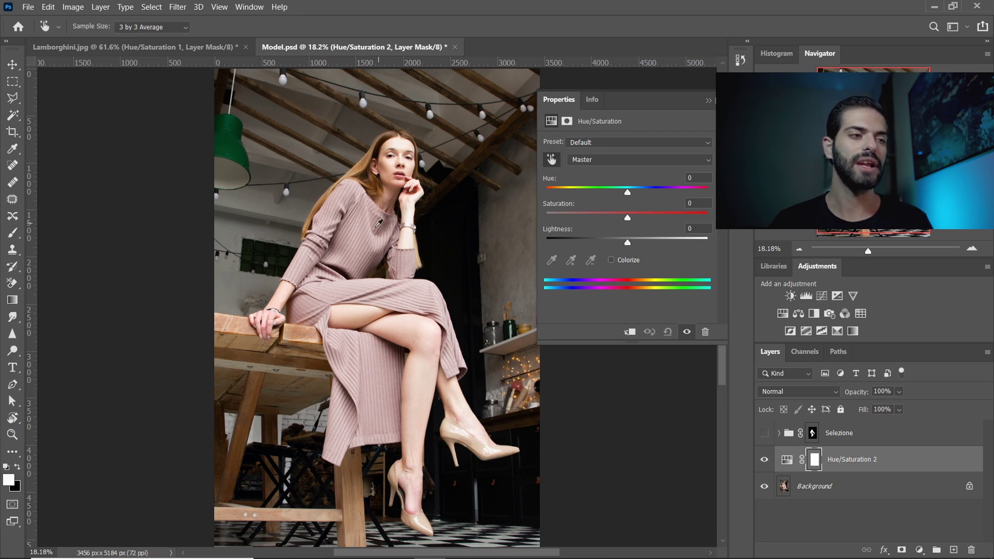
{"action": "left_click", "coordinate": [362, 227]}
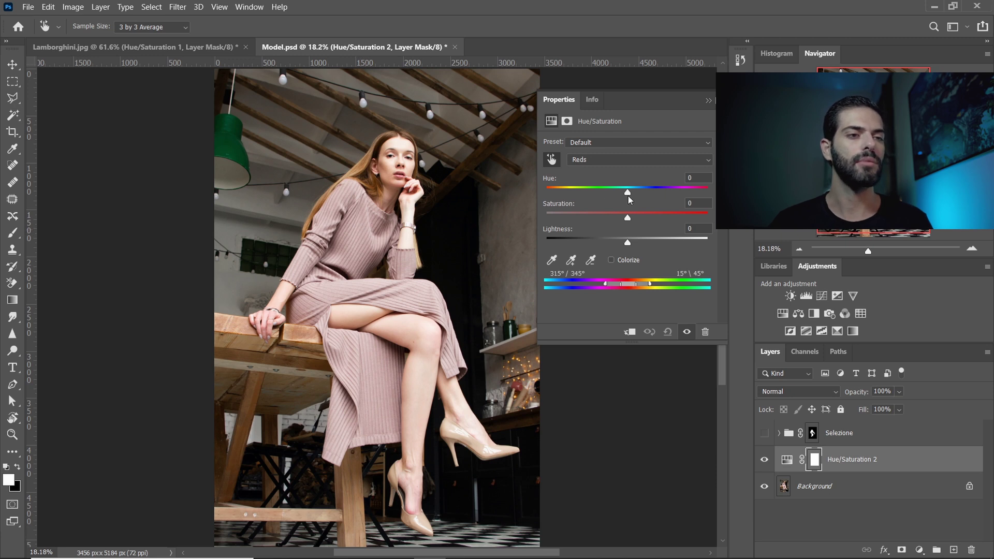
{"action": "mouse_move", "coordinate": [628, 194]}
{"action": "left_mouse_down"}
{"action": "mouse_move", "coordinate": [553, 203]}
{"action": "mouse_move", "coordinate": [685, 210]}
{"action": "mouse_move", "coordinate": [610, 210]}
{"action": "left_mouse_up"}
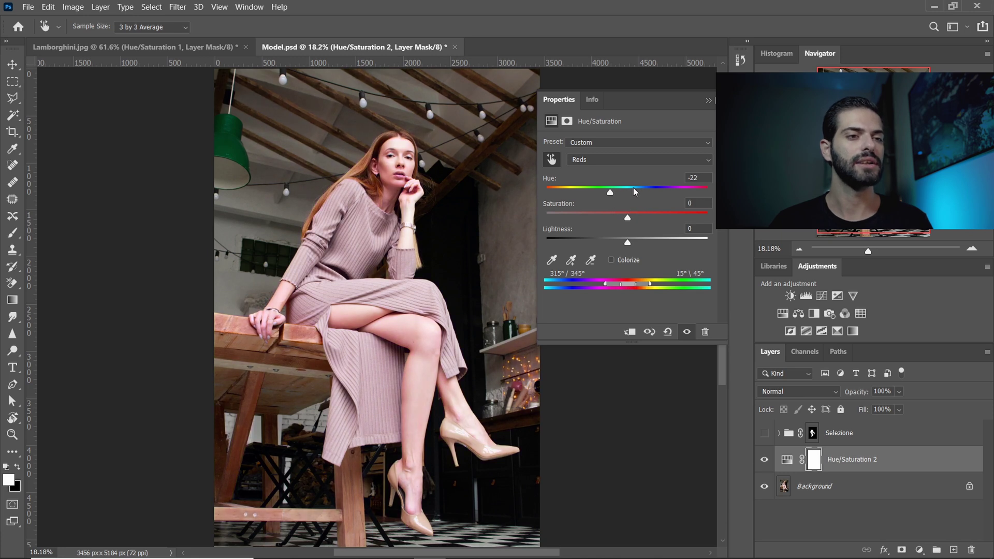
Reset the Reds hue to 0, then drag it to -90 to recolour warm tones
{"action": "double_click", "coordinate": [700, 178]}
{"action": "type", "text": "0"}
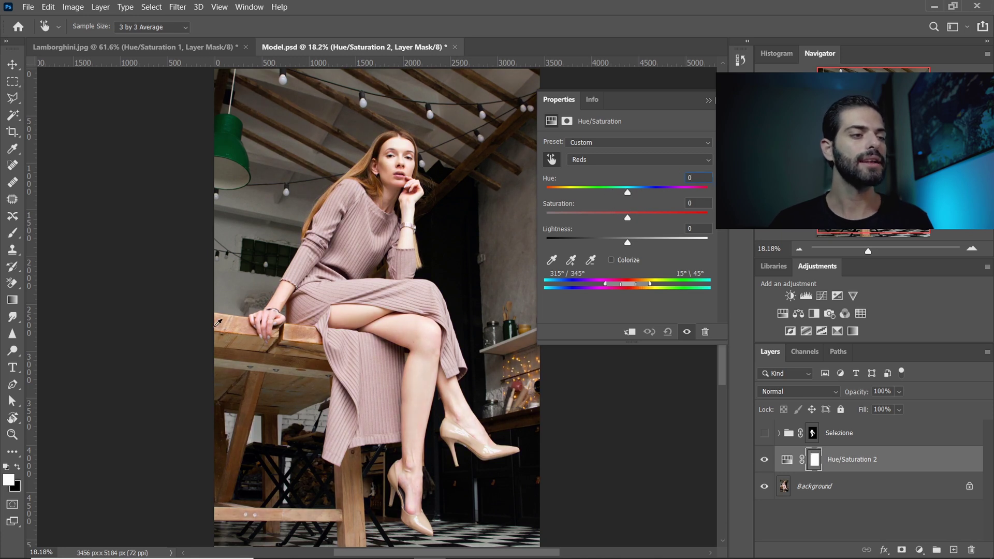
{"action": "left_click_drag", "start_coordinate": [632, 193], "coordinate": [694, 193]}
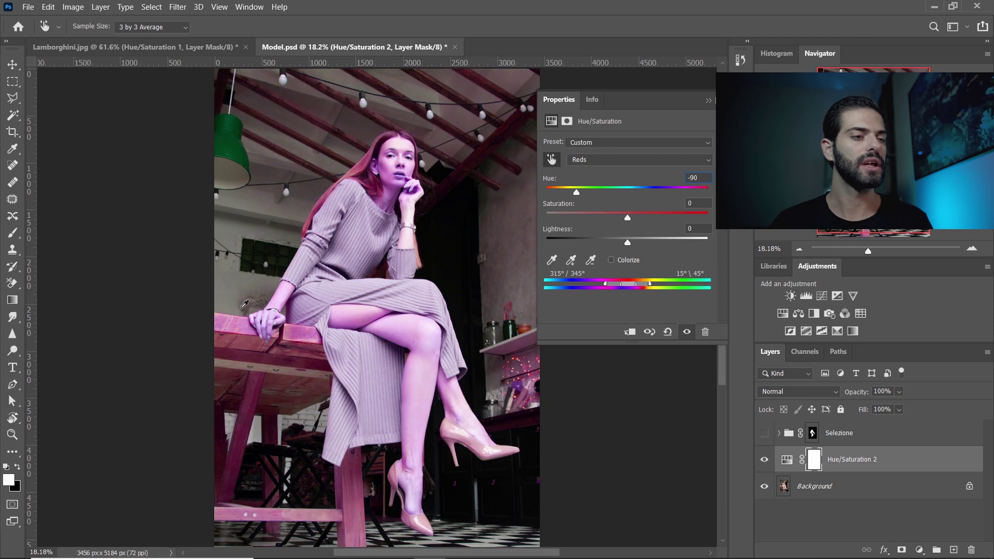